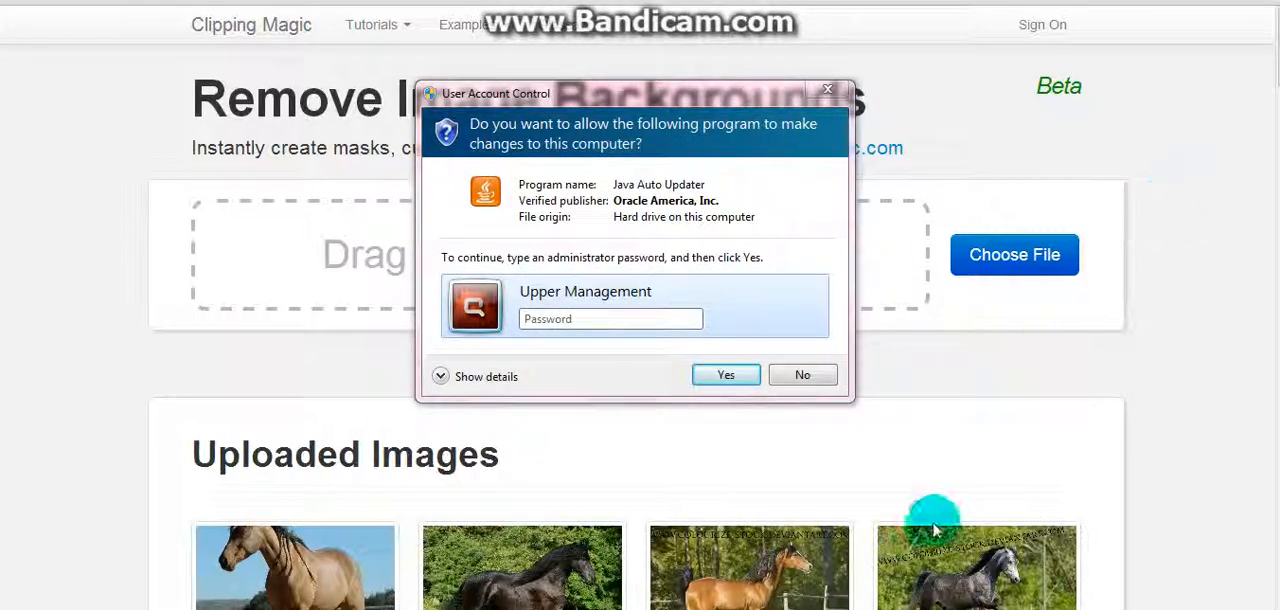
Decline the Java Auto Updater permission request and dismiss its update notification
left_click(799, 376)
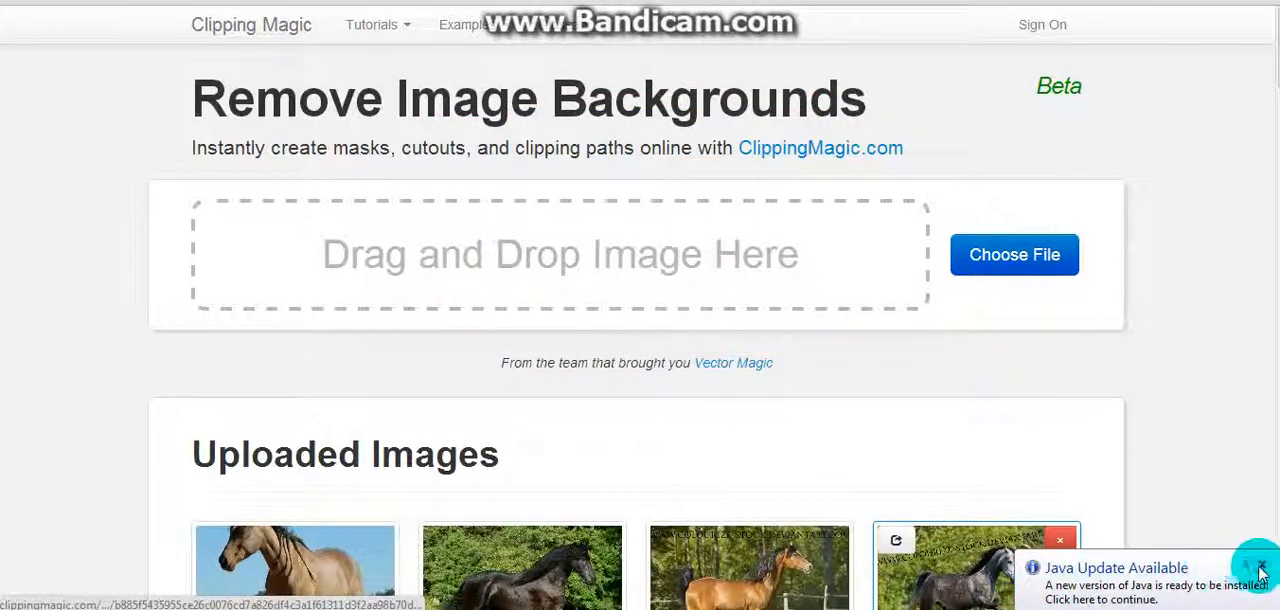
left_click(1260, 568)
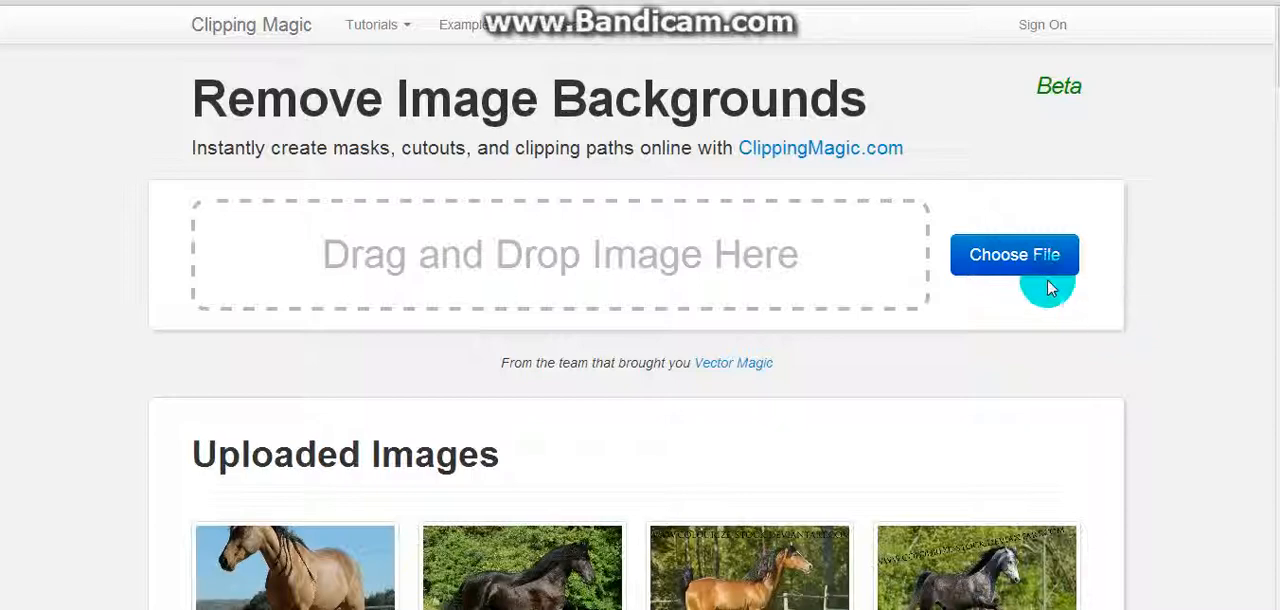
Upload the "Powerful Painted Gypsy Vanner Wallpaper__yvt2" picture from the Plain Horses folder and close the marking help
left_click(1007, 256)
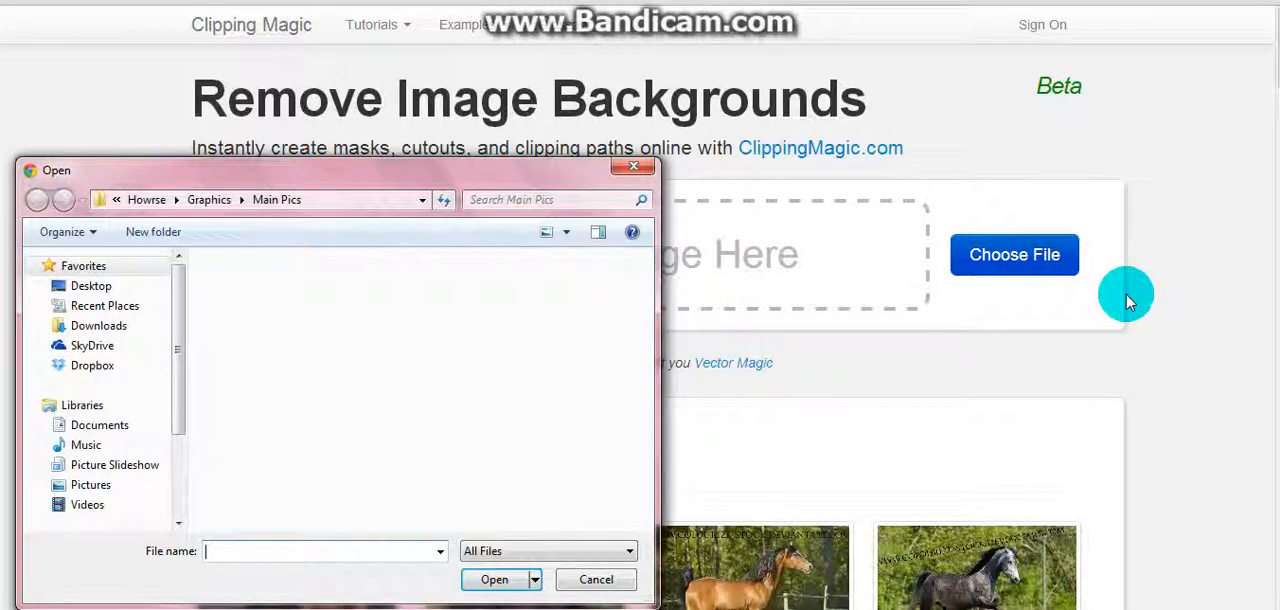
left_click_drag(391, 177, 417, 96)
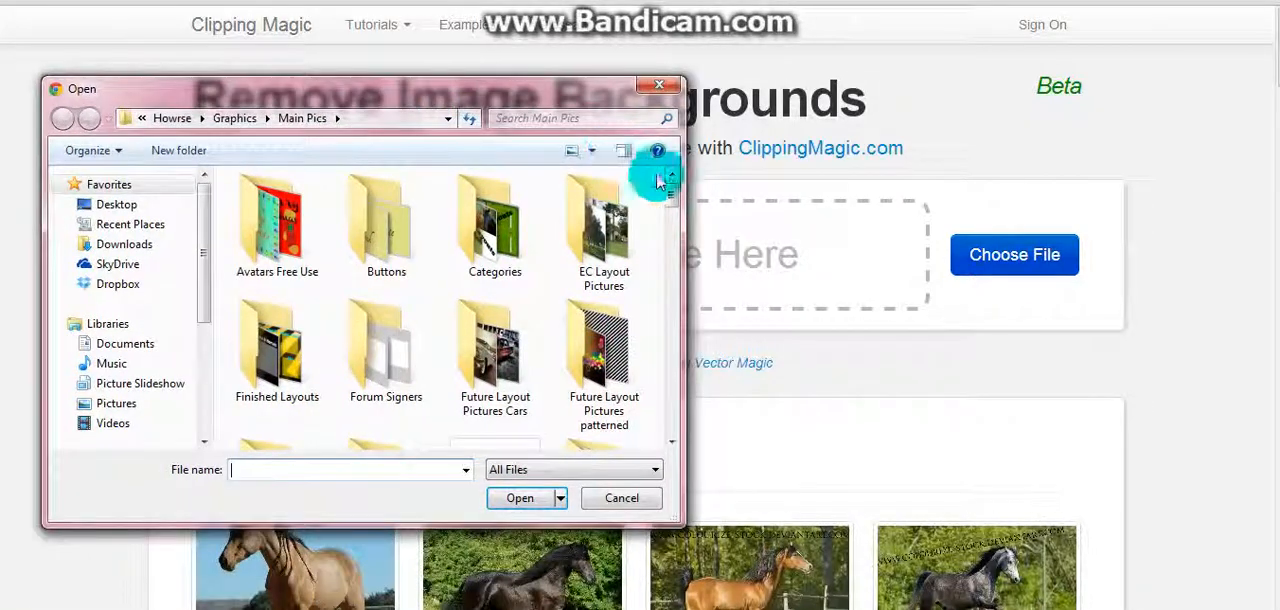
left_click_drag(672, 200, 666, 254)
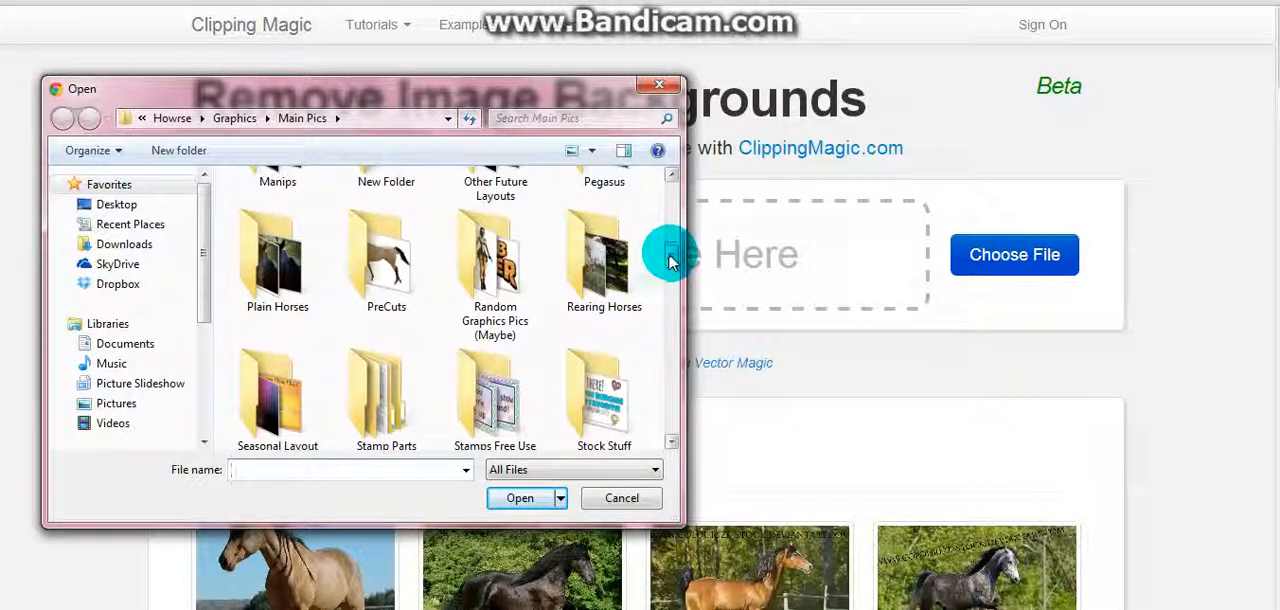
double_click(277, 292)
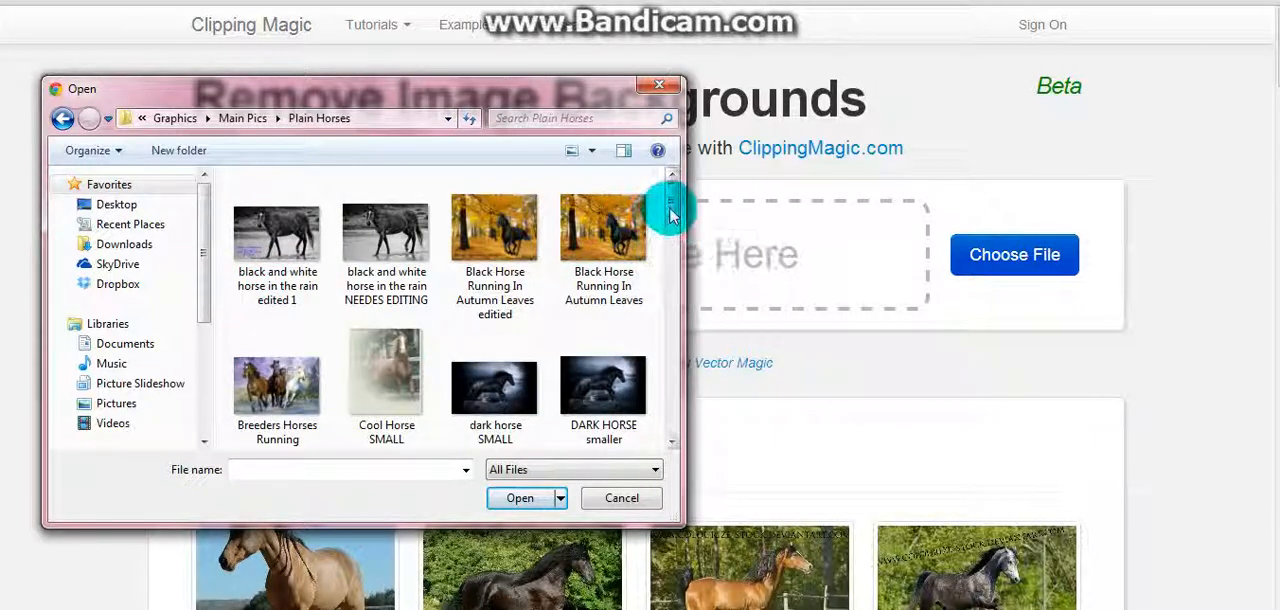
left_click_drag(671, 208, 678, 239)
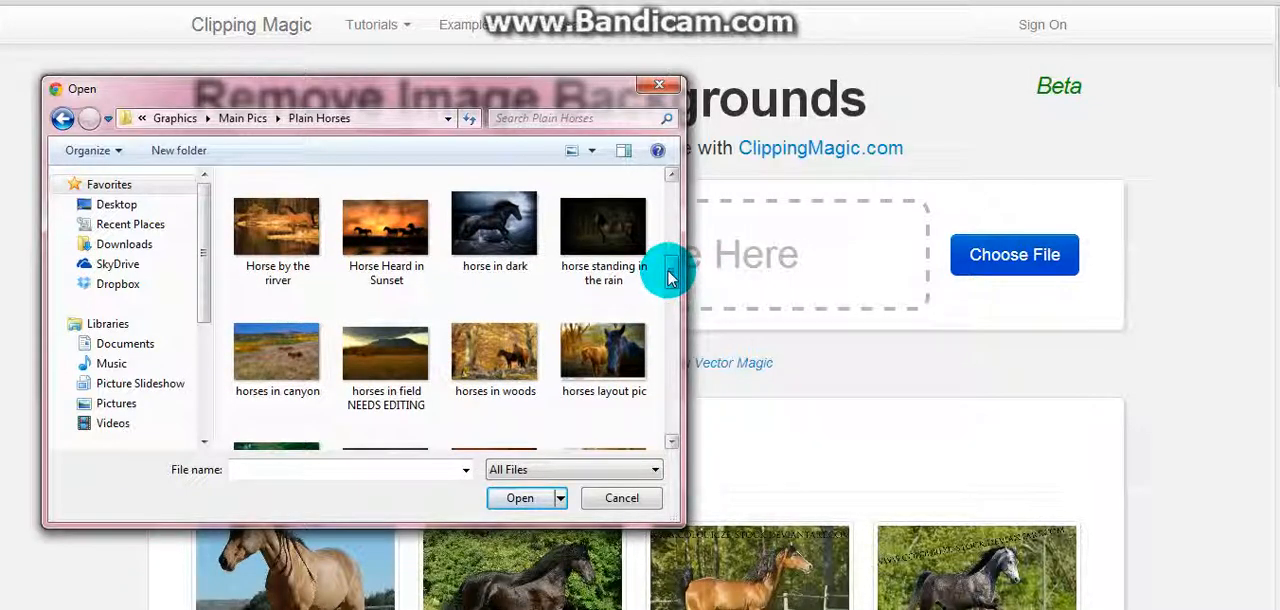
left_click_drag(670, 278, 675, 402)
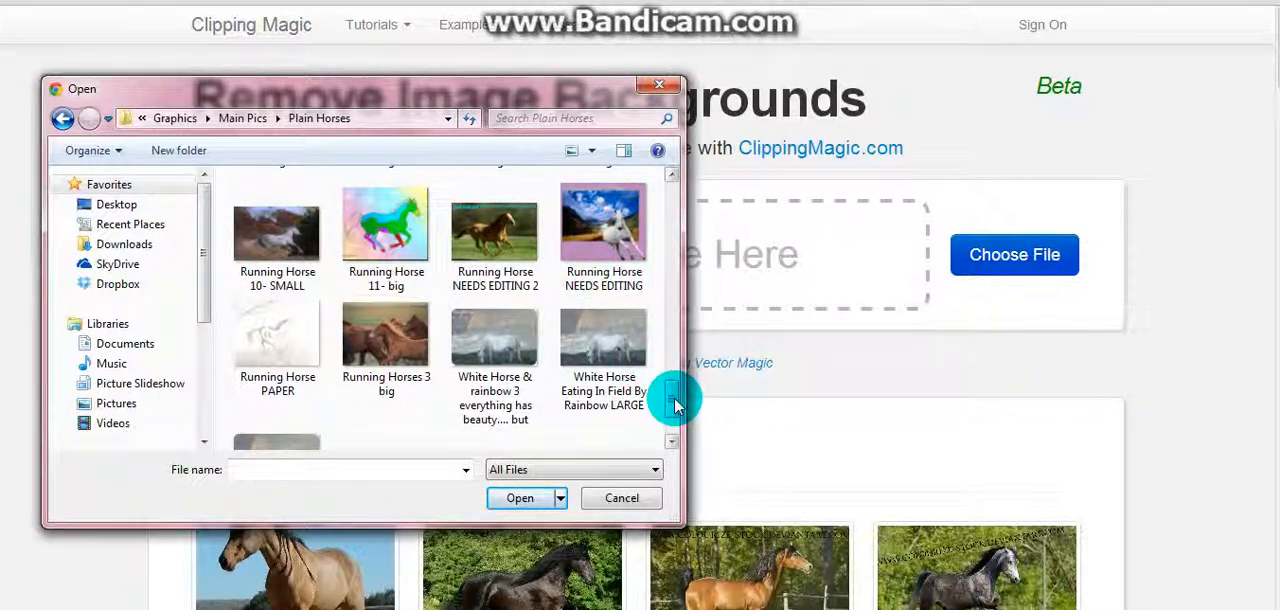
left_click_drag(666, 394, 658, 320)
scroll(658, 320, "down", 1)
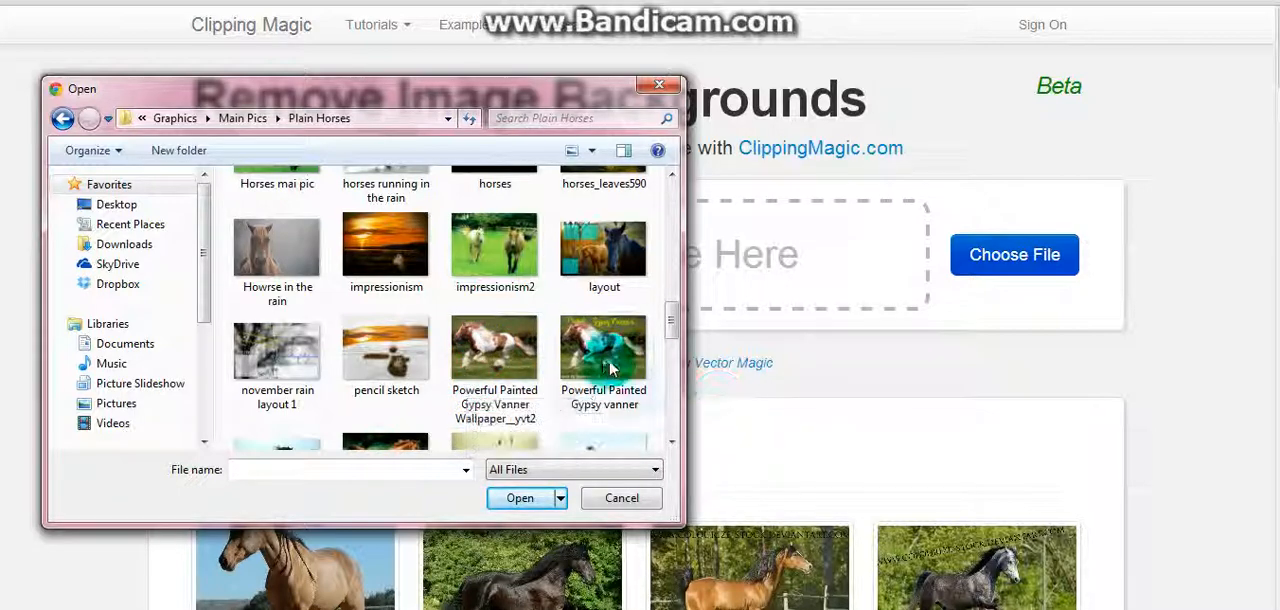
double_click(490, 355)
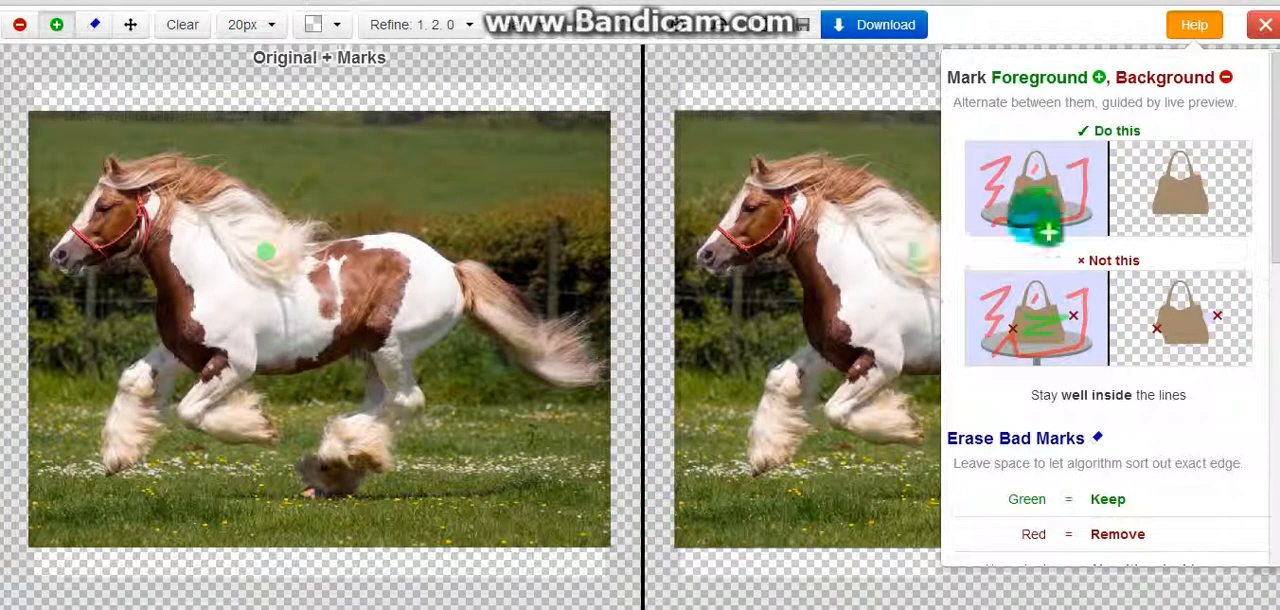
left_click(1190, 25)
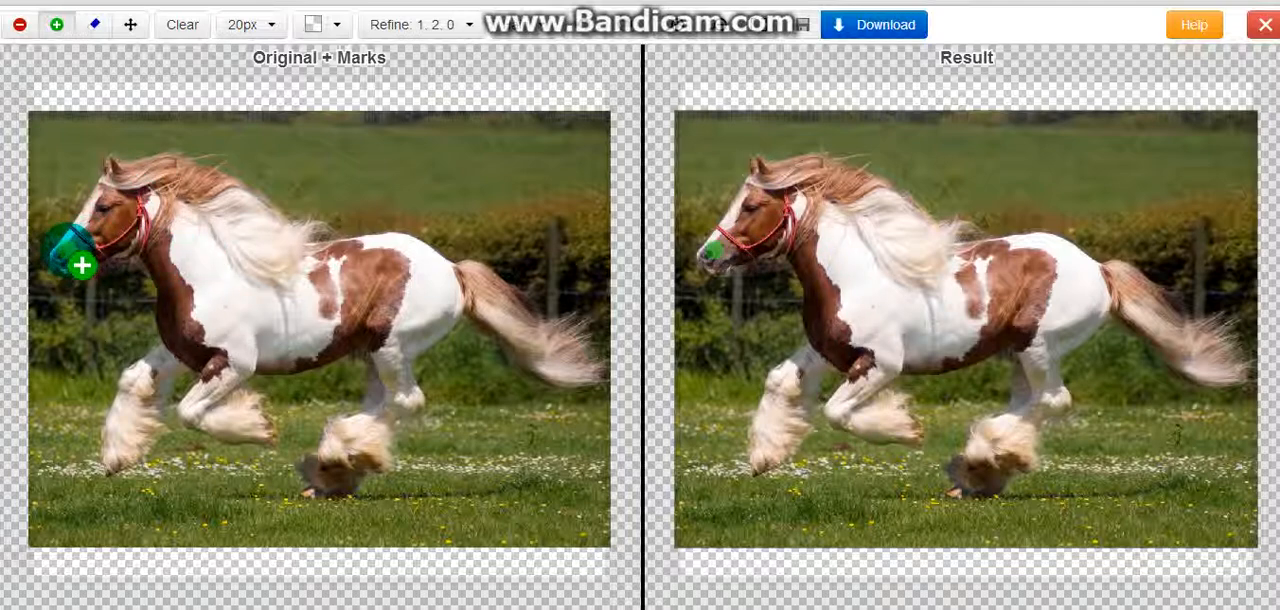
Mark the horse's head, neck, chest, body and upper hind leg as foreground with the 20px brush
mouse_move(82, 265)
left_mouse_down()
mouse_move(69, 252)
mouse_move(125, 230)
mouse_move(178, 238)
mouse_move(211, 288)
mouse_move(296, 332)
mouse_move(450, 307)
left_mouse_up()
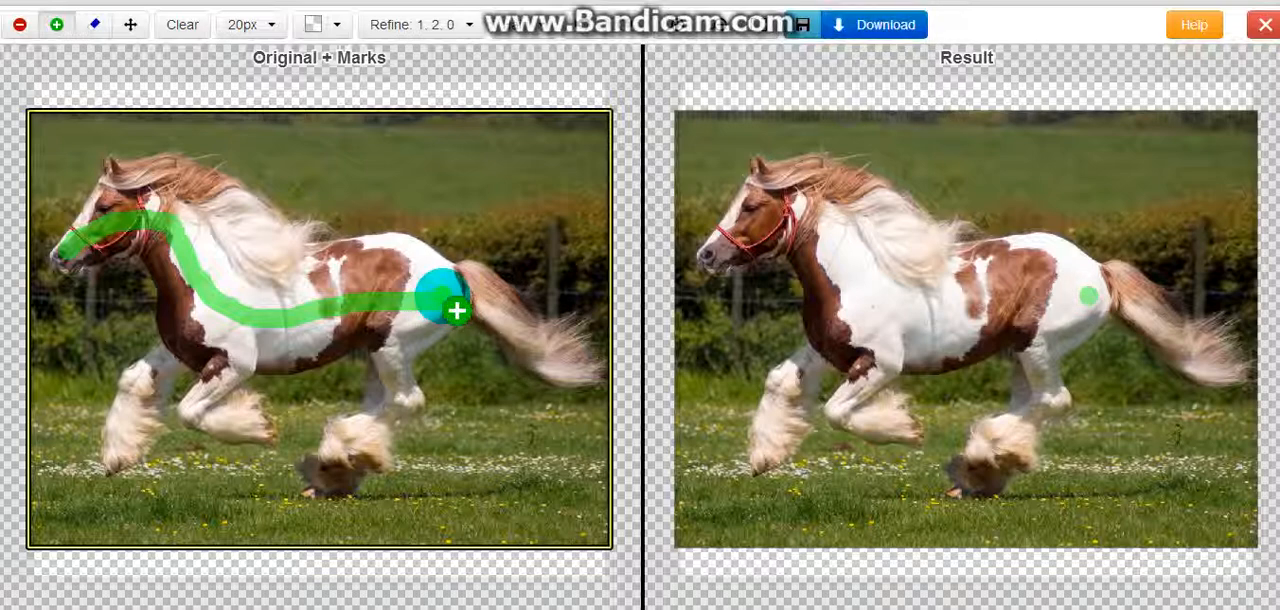
left_click(452, 298)
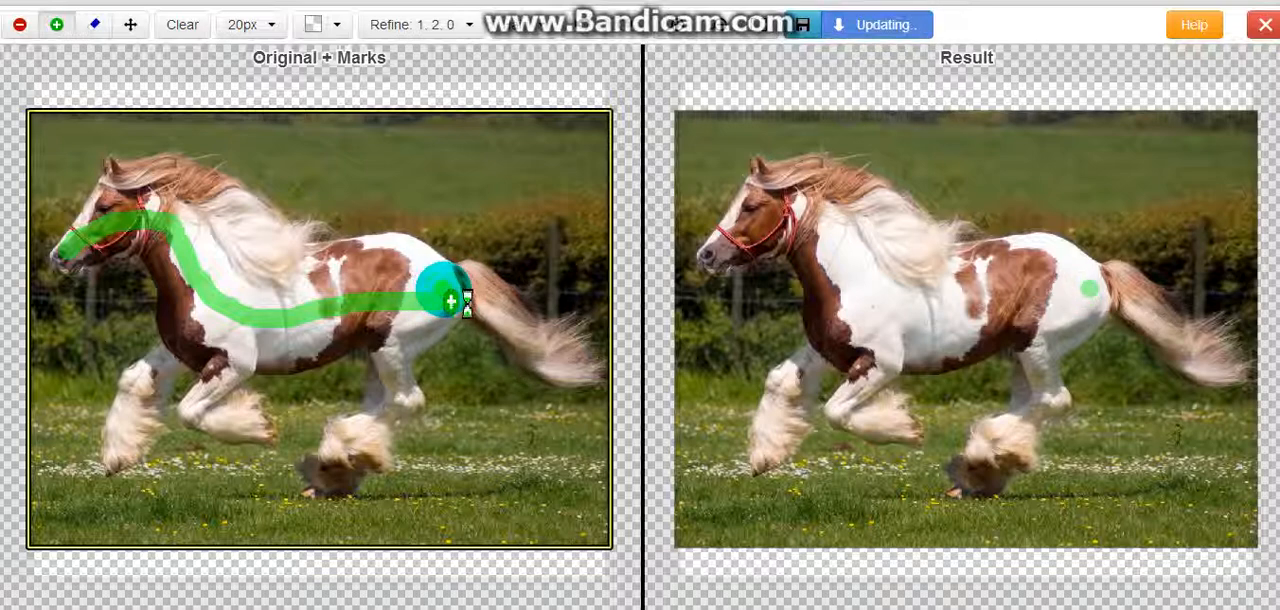
mouse_move(441, 285)
left_mouse_down()
mouse_move(420, 265)
mouse_move(337, 257)
mouse_move(283, 272)
mouse_move(243, 235)
mouse_move(145, 200)
mouse_move(103, 220)
mouse_move(100, 240)
mouse_move(136, 224)
mouse_move(290, 262)
mouse_move(280, 310)
mouse_move(220, 369)
mouse_move(183, 334)
mouse_move(168, 256)
mouse_move(150, 236)
left_mouse_up()
left_click_drag(366, 303, 403, 376)
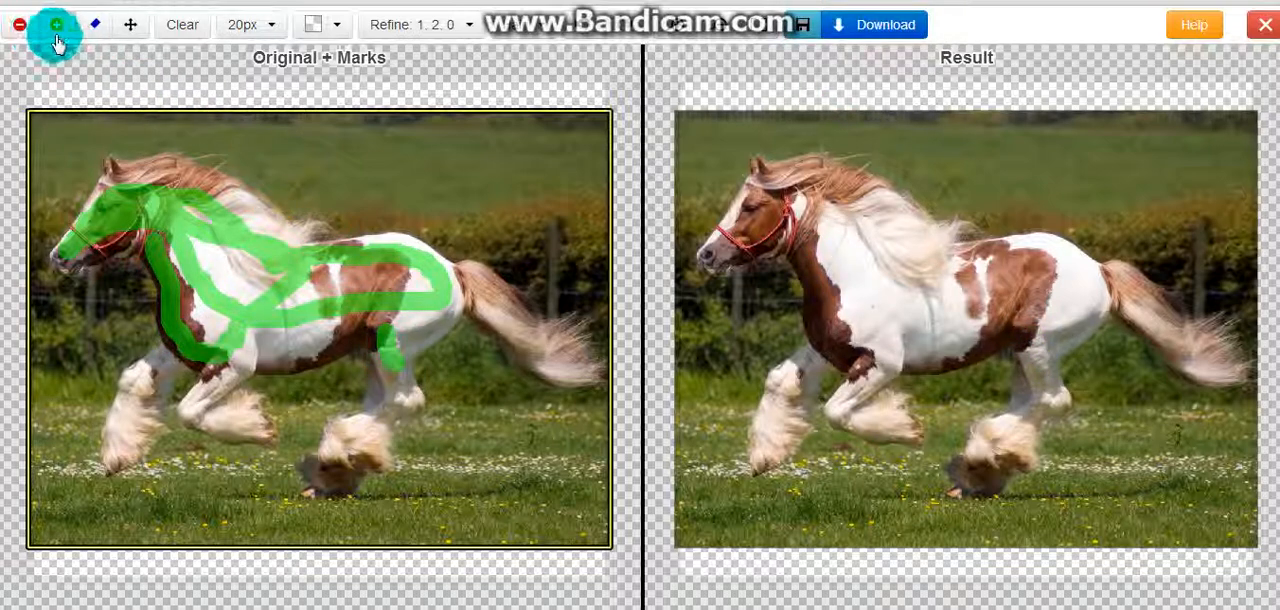
Set the brush size to 10px and mark the horse's hind leg and both front legs as foreground
left_click(245, 25)
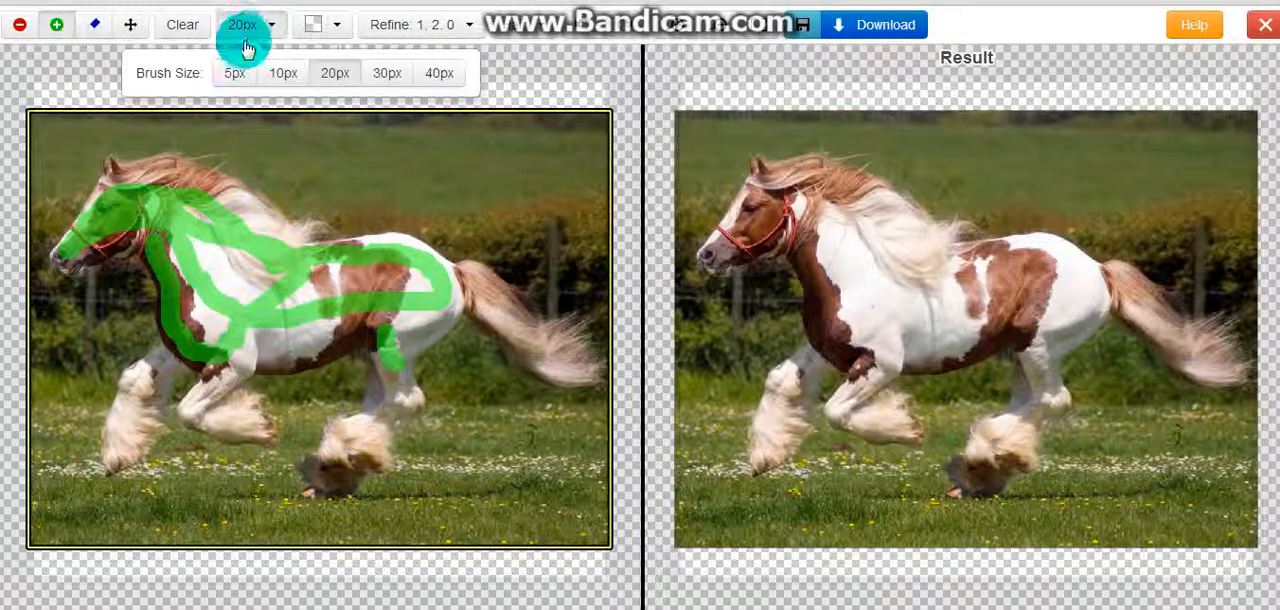
left_click(283, 76)
left_click(395, 380)
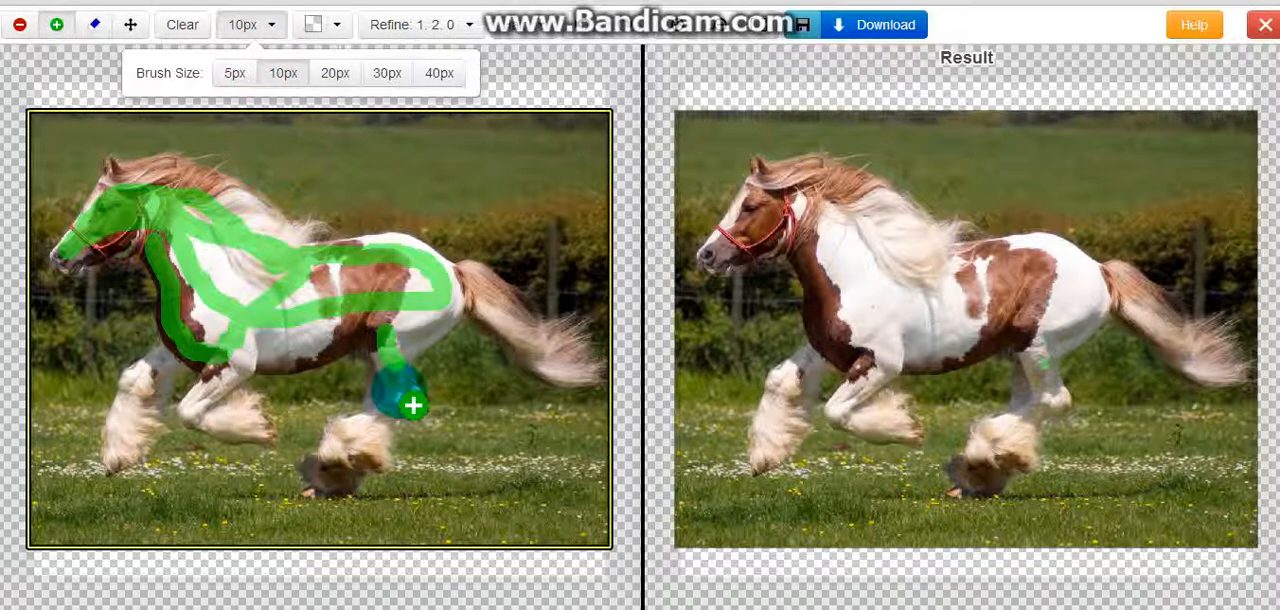
mouse_move(399, 377)
left_mouse_down()
mouse_move(367, 425)
mouse_move(348, 459)
mouse_move(336, 490)
left_mouse_up()
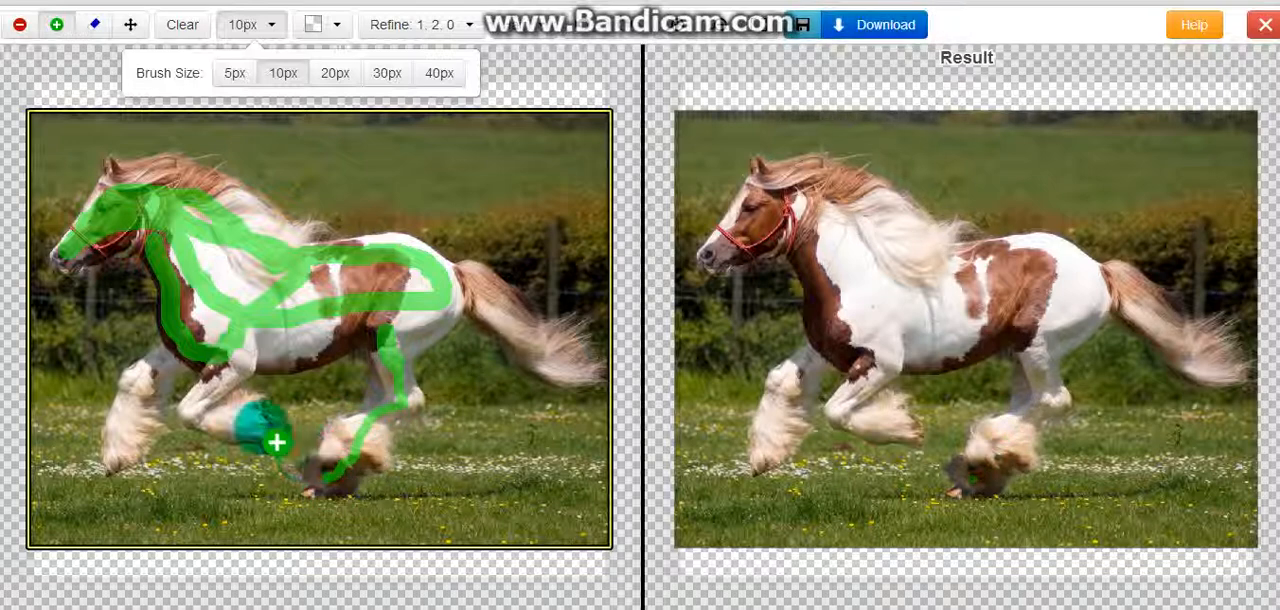
left_click(253, 427)
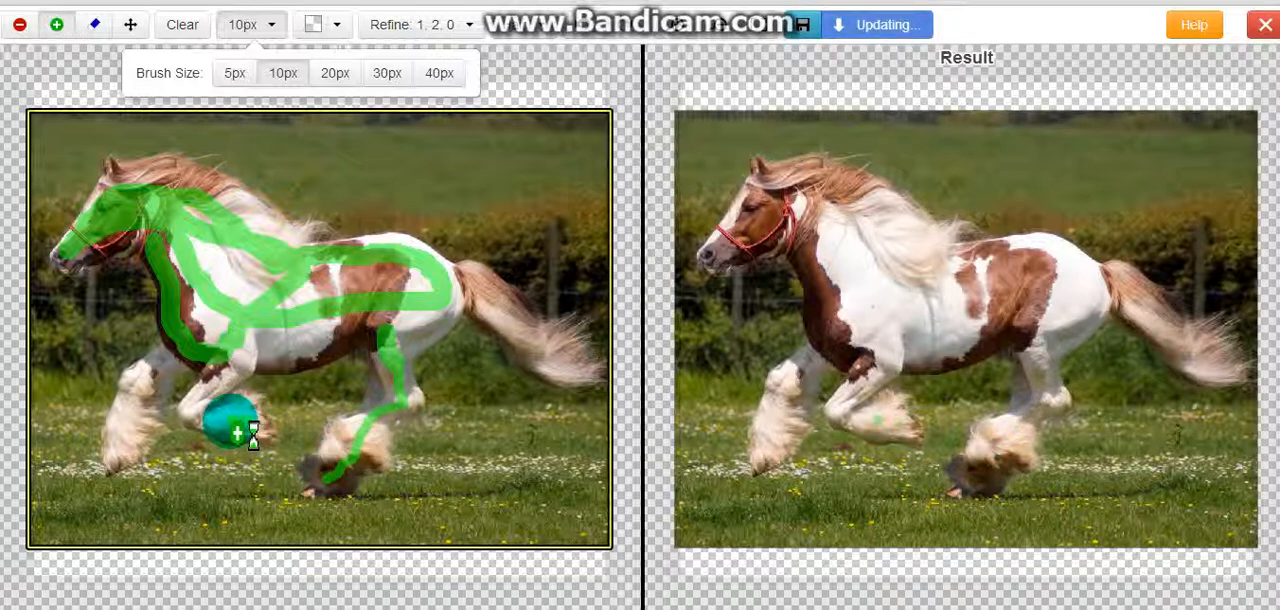
mouse_move(232, 430)
left_mouse_down()
mouse_move(200, 410)
mouse_move(209, 429)
mouse_move(235, 373)
left_mouse_up()
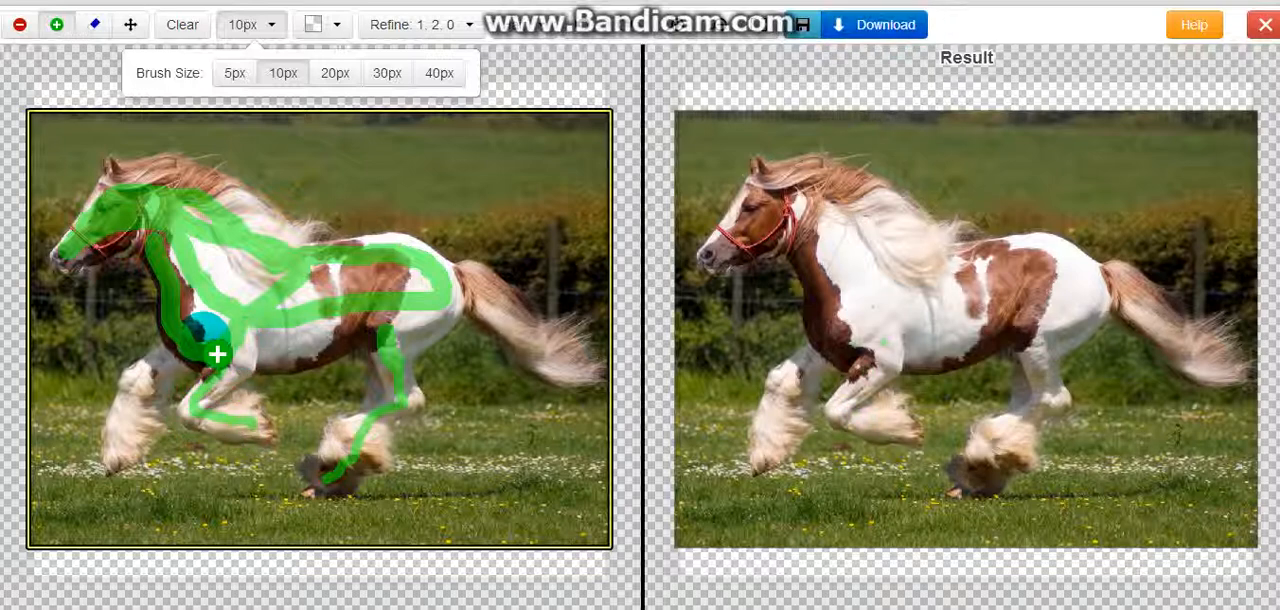
mouse_move(203, 355)
left_mouse_down()
mouse_move(122, 410)
mouse_move(124, 448)
left_mouse_up()
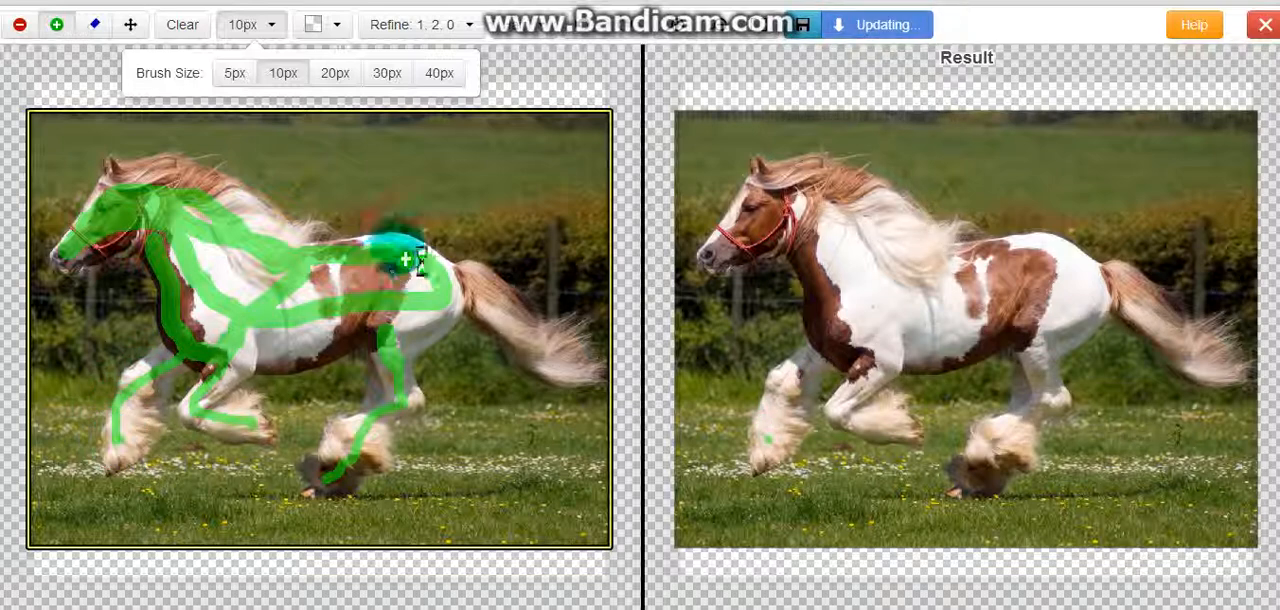
Mark the horse's tail, mane, ear, jaw and belly as foreground with the 10px brush
mouse_move(449, 286)
left_mouse_down()
mouse_move(536, 343)
mouse_move(586, 354)
left_mouse_up()
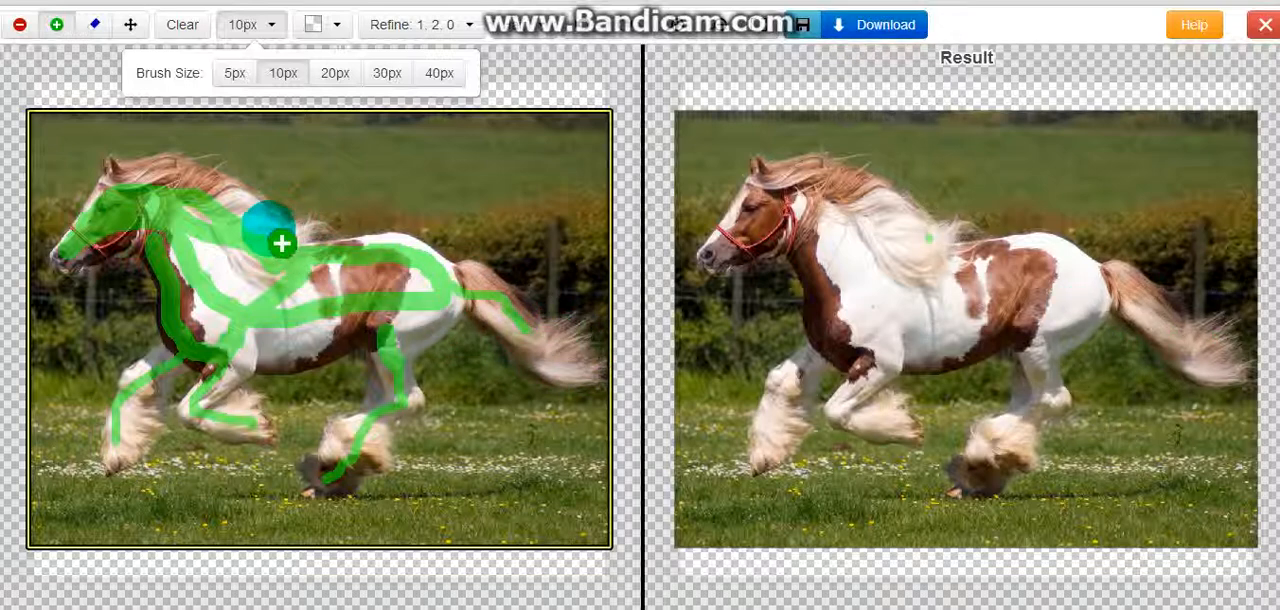
mouse_move(268, 229)
left_mouse_down()
mouse_move(209, 191)
mouse_move(112, 166)
left_mouse_up()
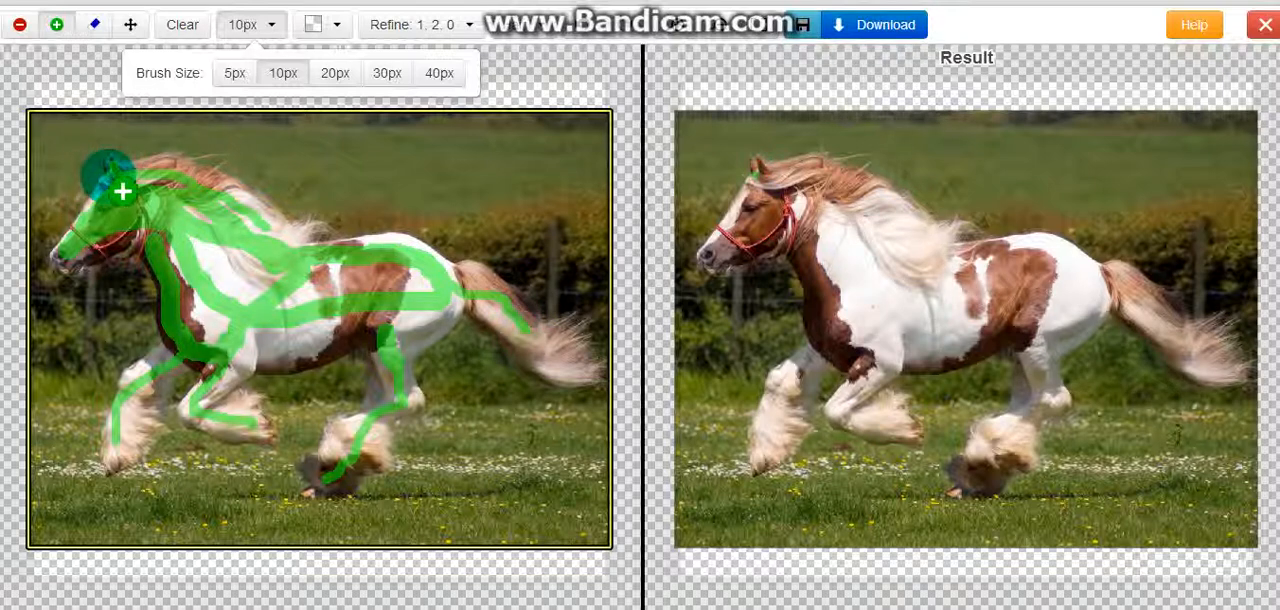
left_click(108, 175)
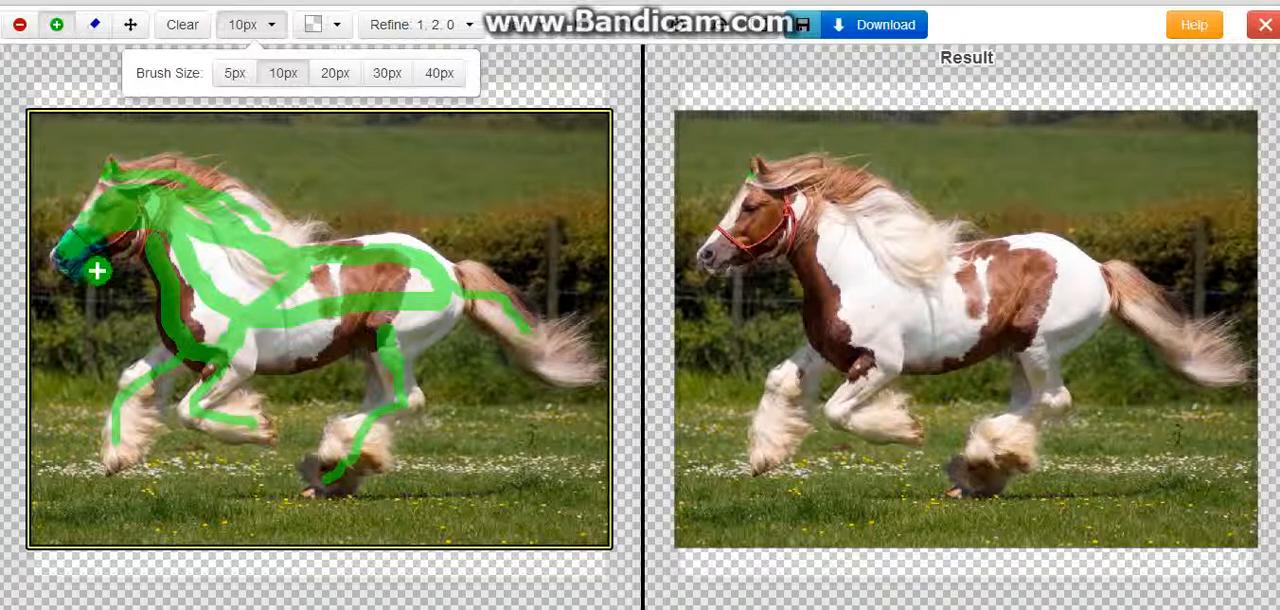
left_click_drag(82, 261, 142, 236)
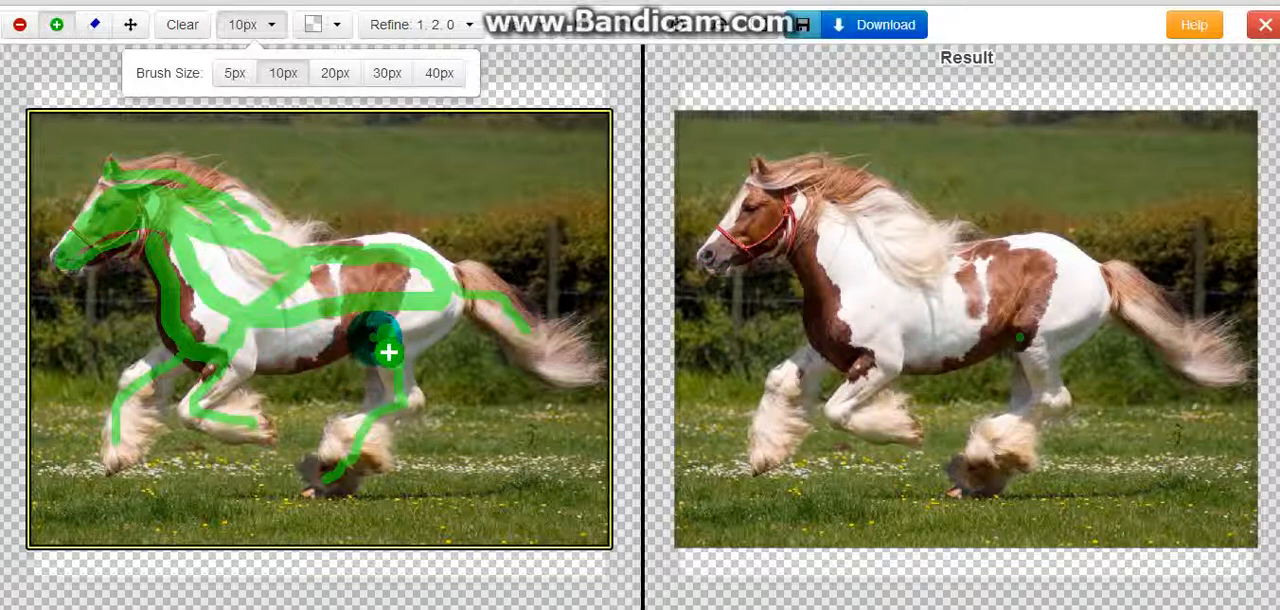
mouse_move(381, 338)
left_mouse_down()
mouse_move(287, 375)
mouse_move(223, 361)
left_mouse_up()
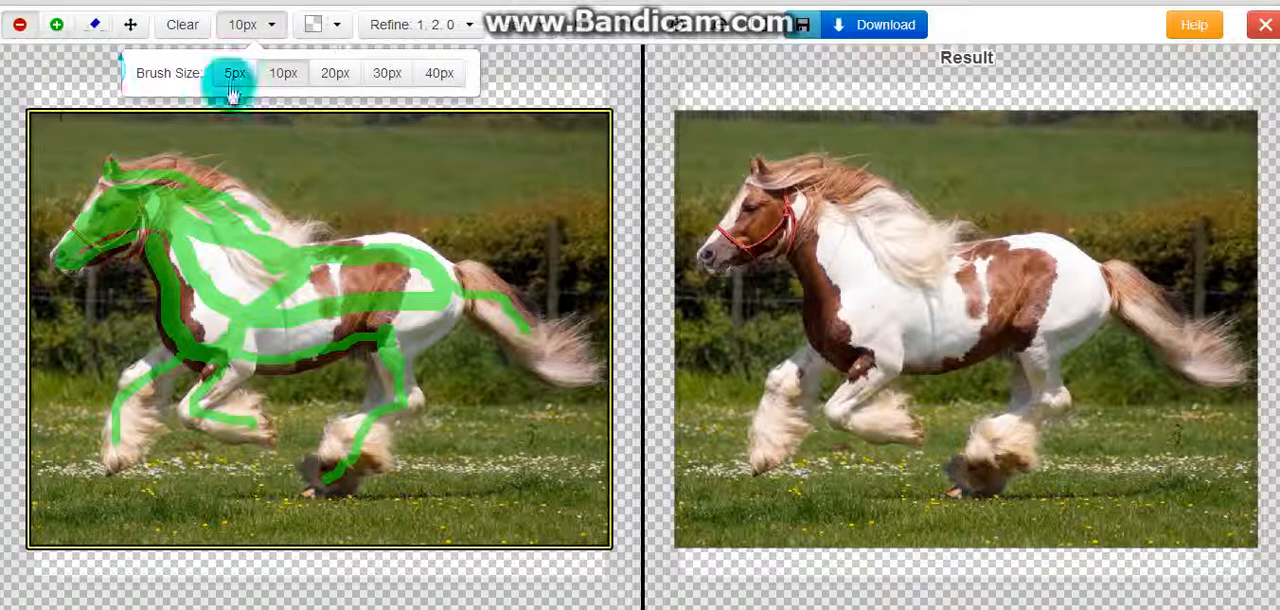
Mark the field above the horse, the hedge around the tail and the grass before the front legs as background with a 20px brush
left_click(335, 80)
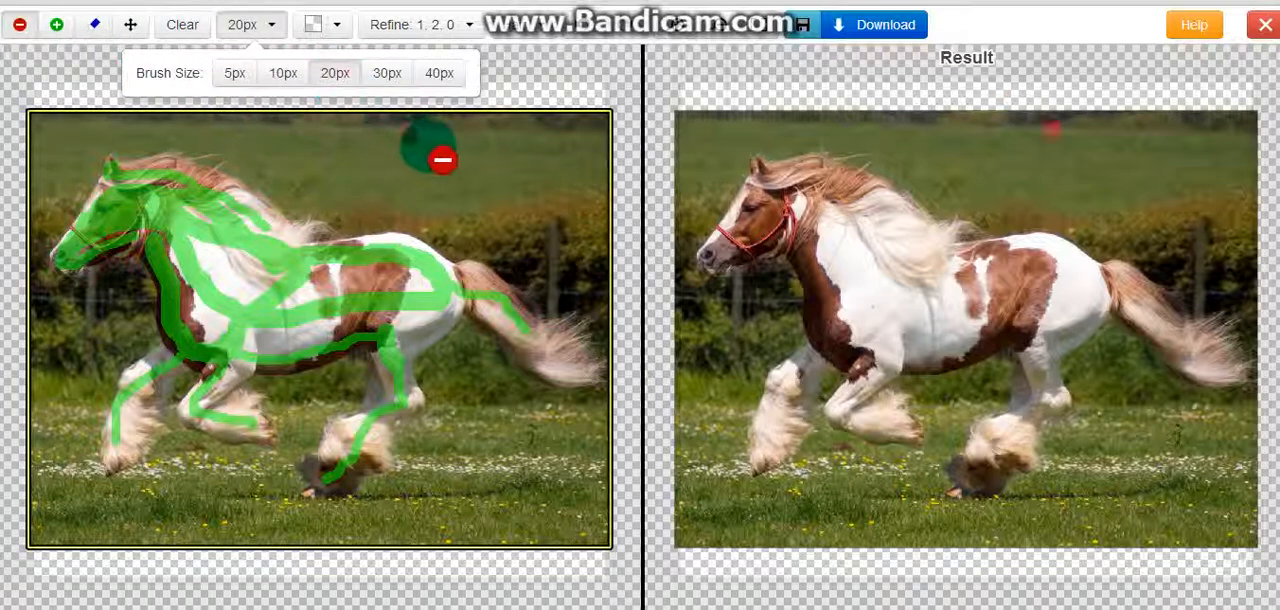
left_click_drag(586, 194, 280, 152)
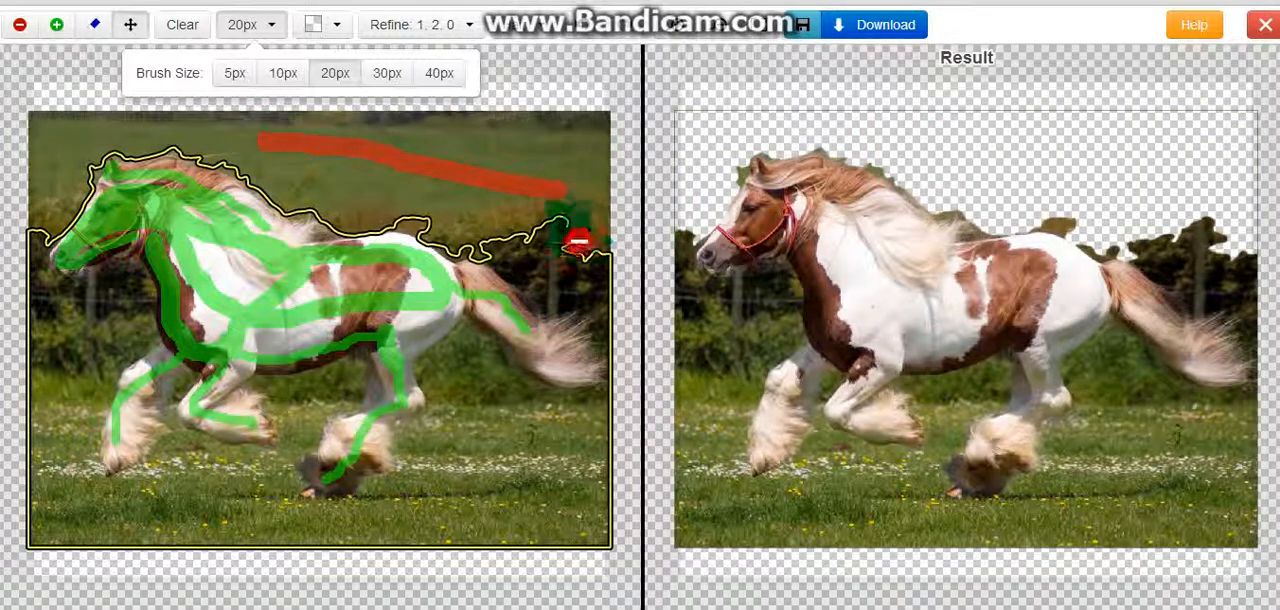
left_click_drag(567, 224, 542, 230)
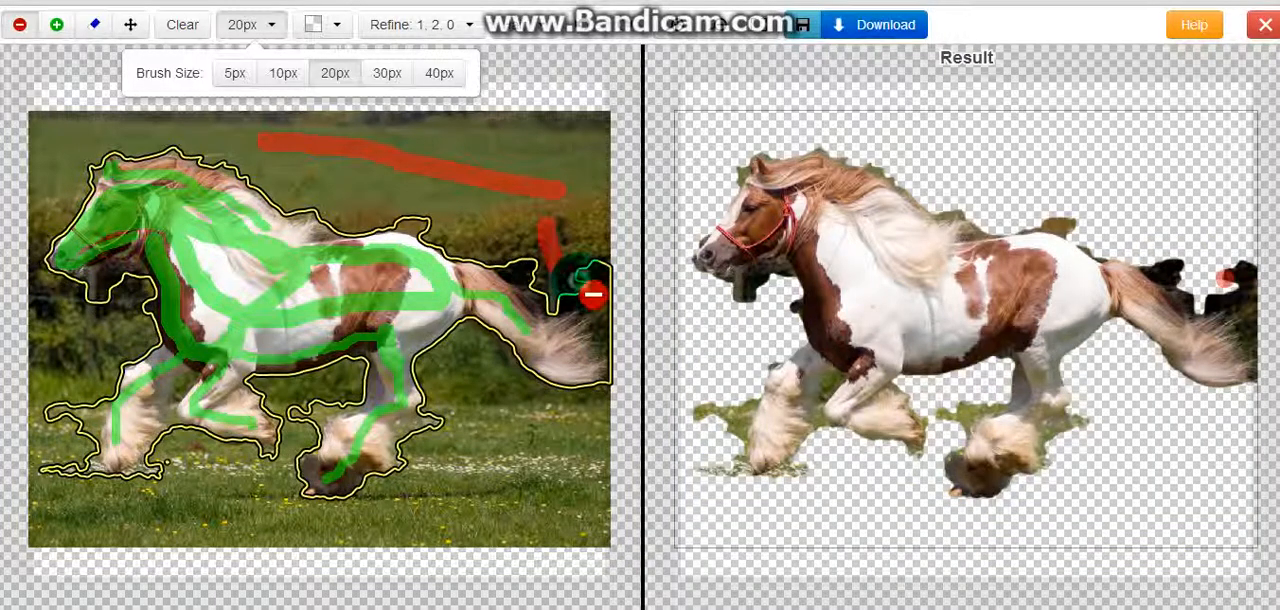
left_click_drag(593, 295, 611, 320)
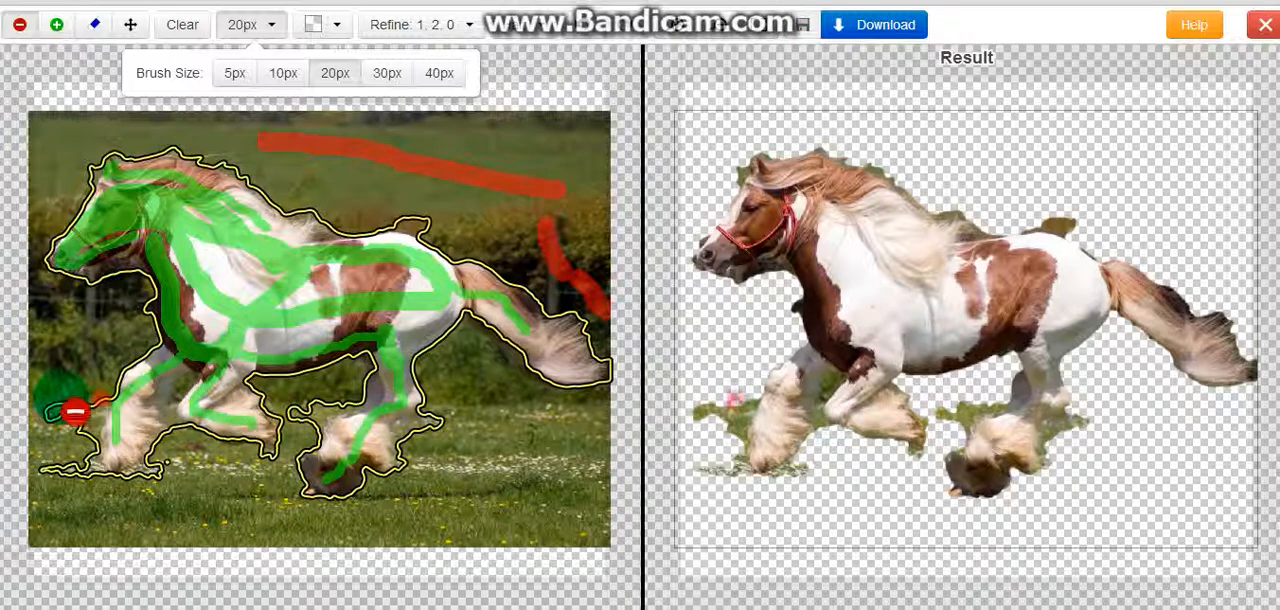
left_click_drag(88, 394, 58, 478)
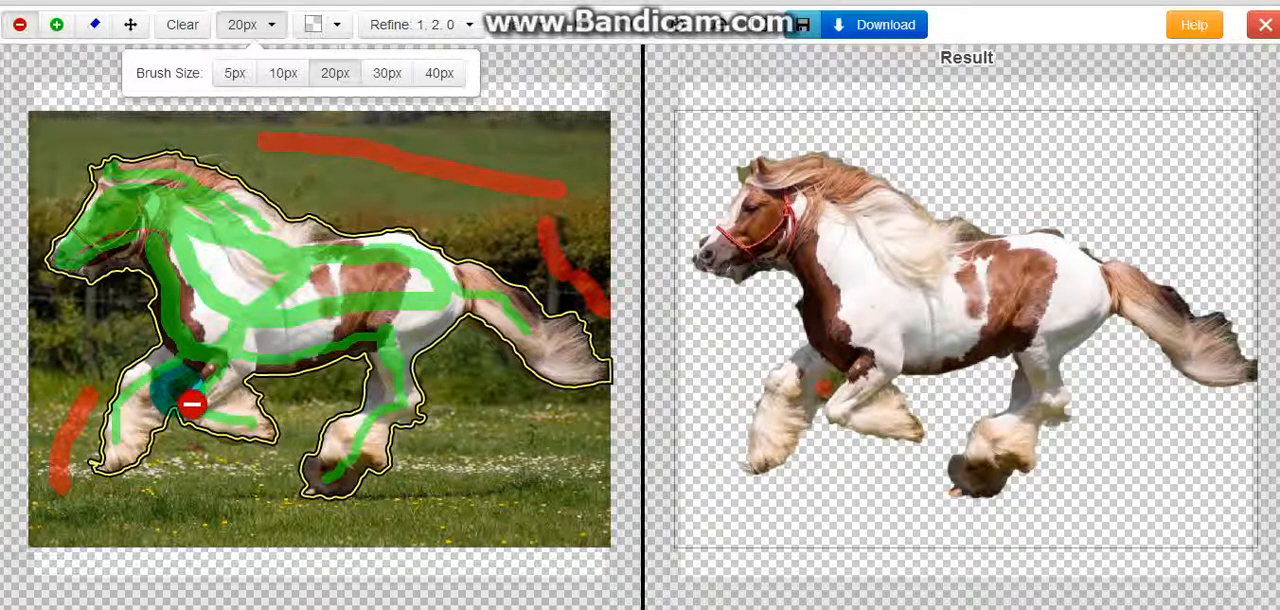
Add small background marks between the front legs, beside the hind hoof, above the rump and around the ear
left_click(191, 404)
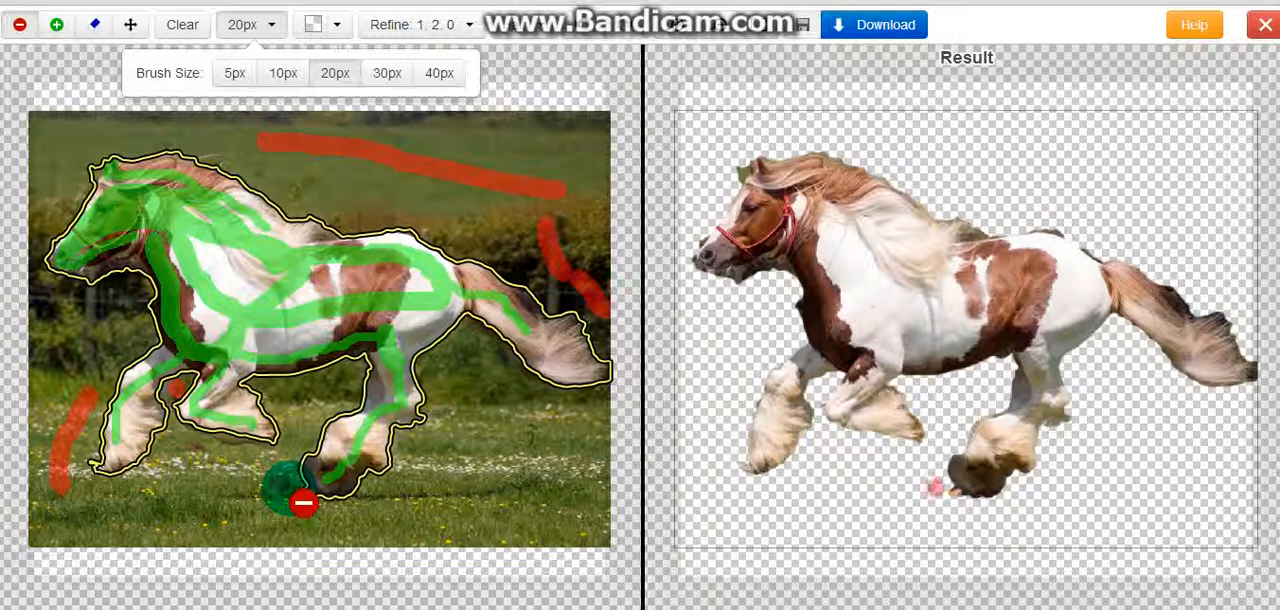
left_click(317, 513)
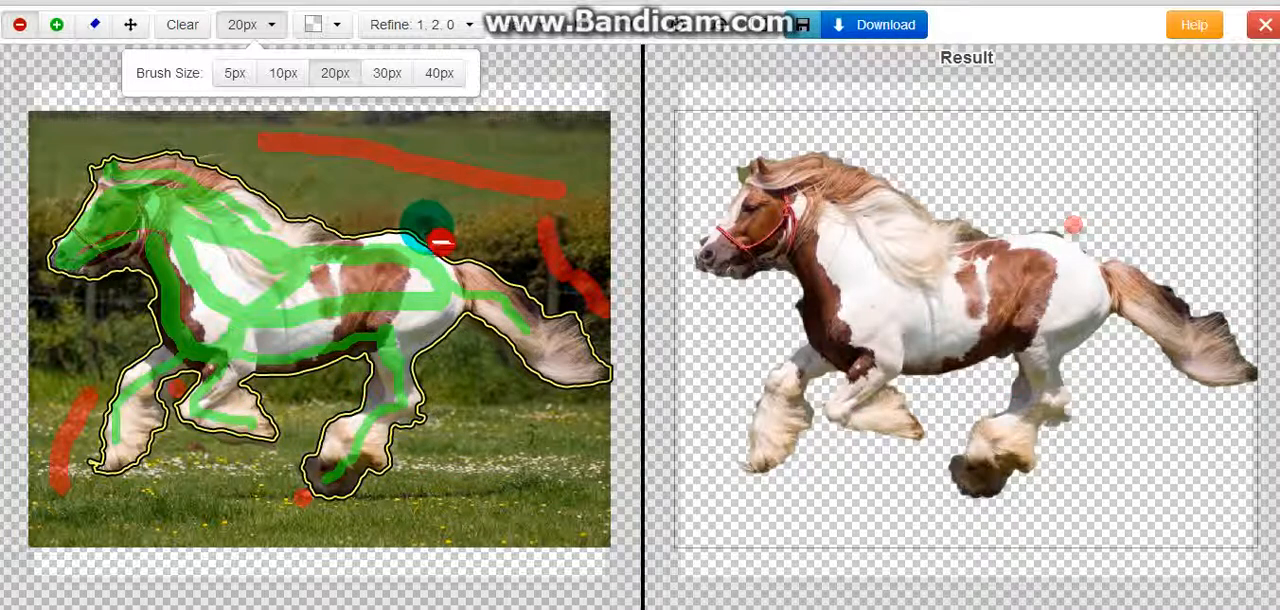
left_click(436, 244)
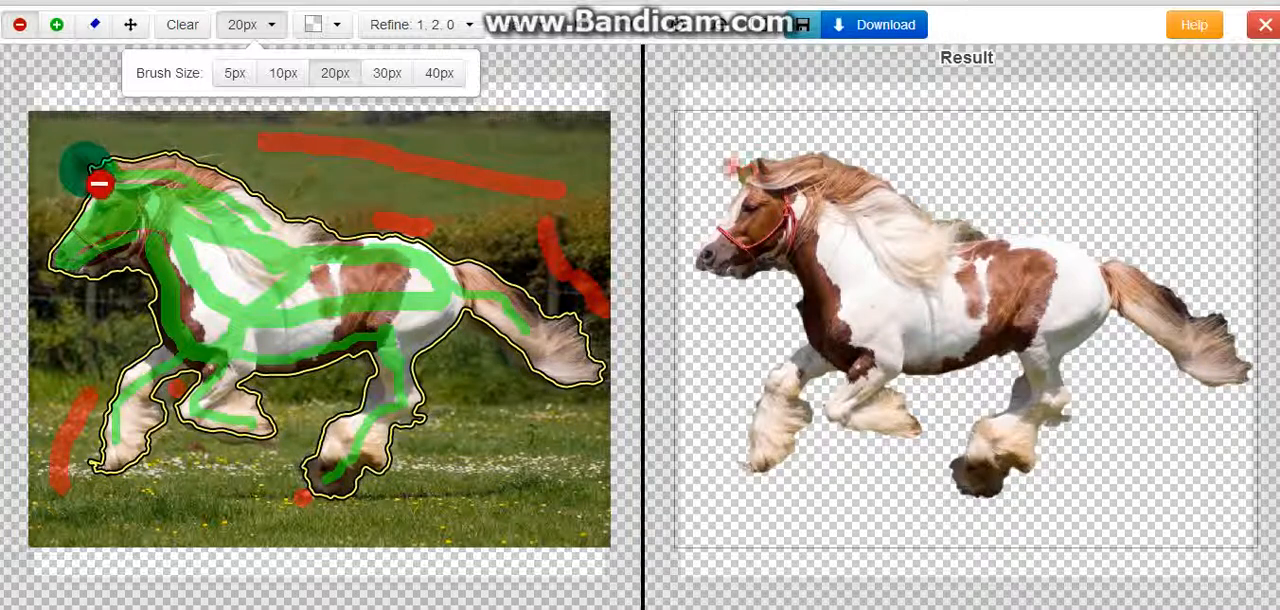
left_click_drag(104, 184, 97, 181)
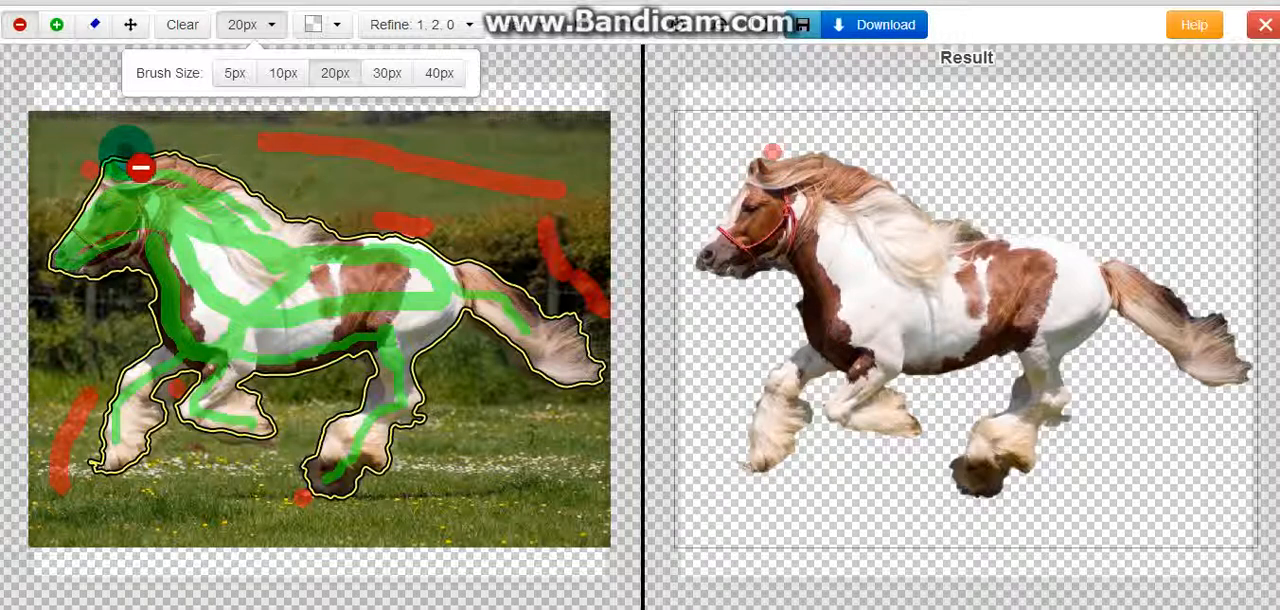
left_click(140, 168)
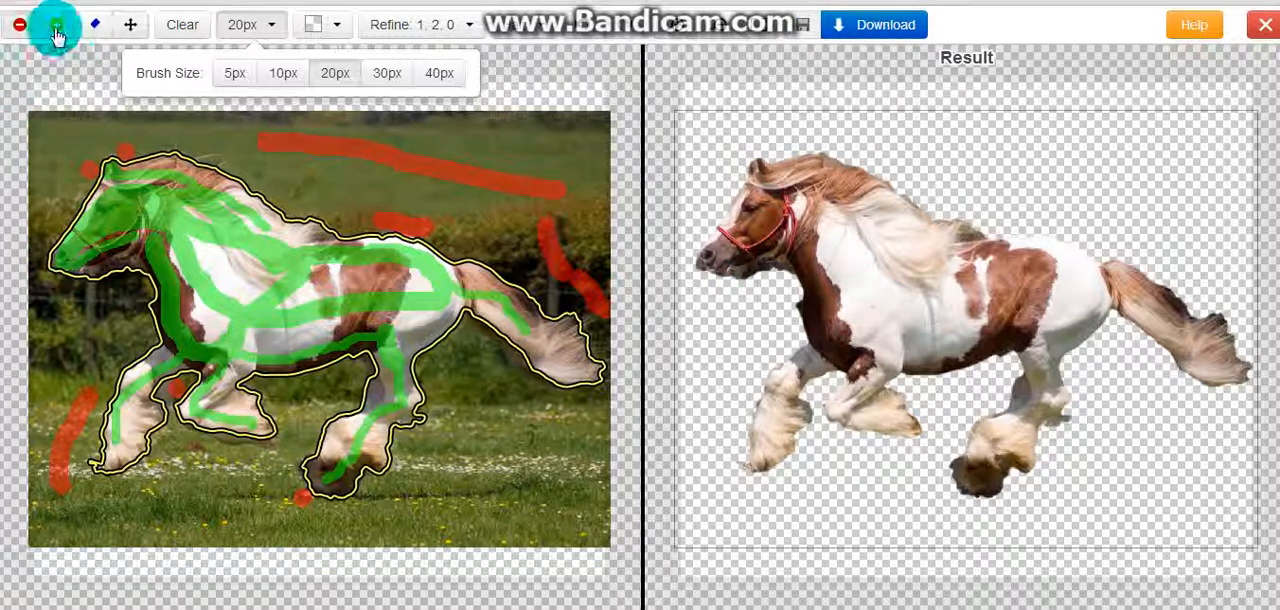
Set the brush size to 5px, mark the area beneath the muzzle and jaw as background, and touch up the jaw's lower edge as foreground
left_click(232, 74)
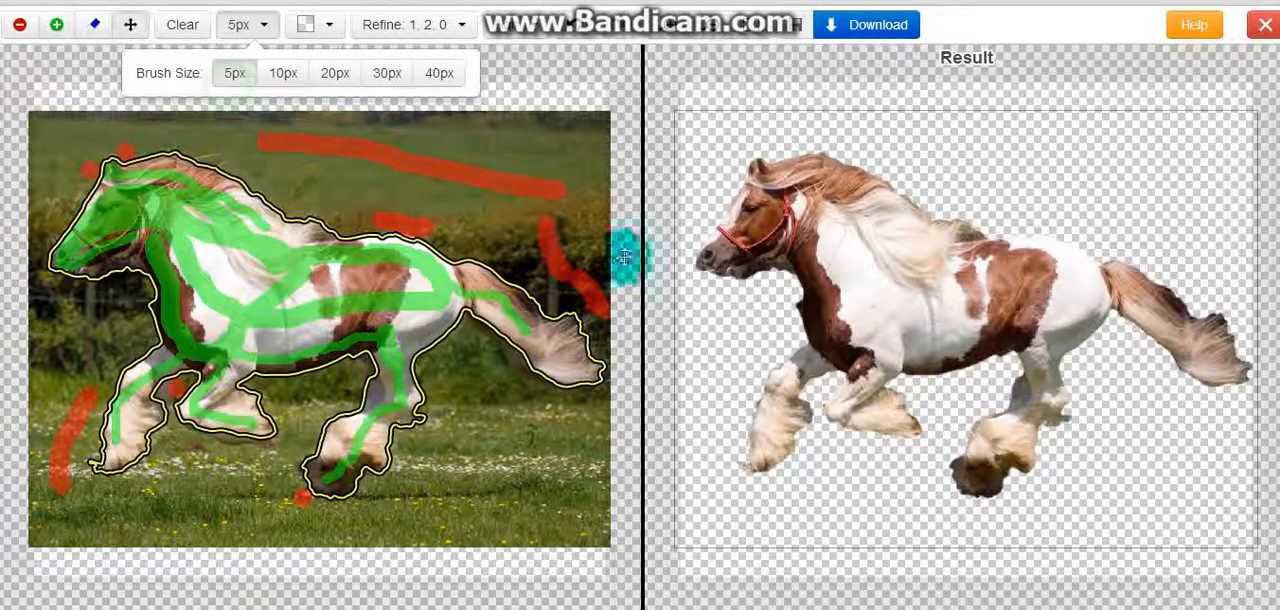
left_click(735, 289)
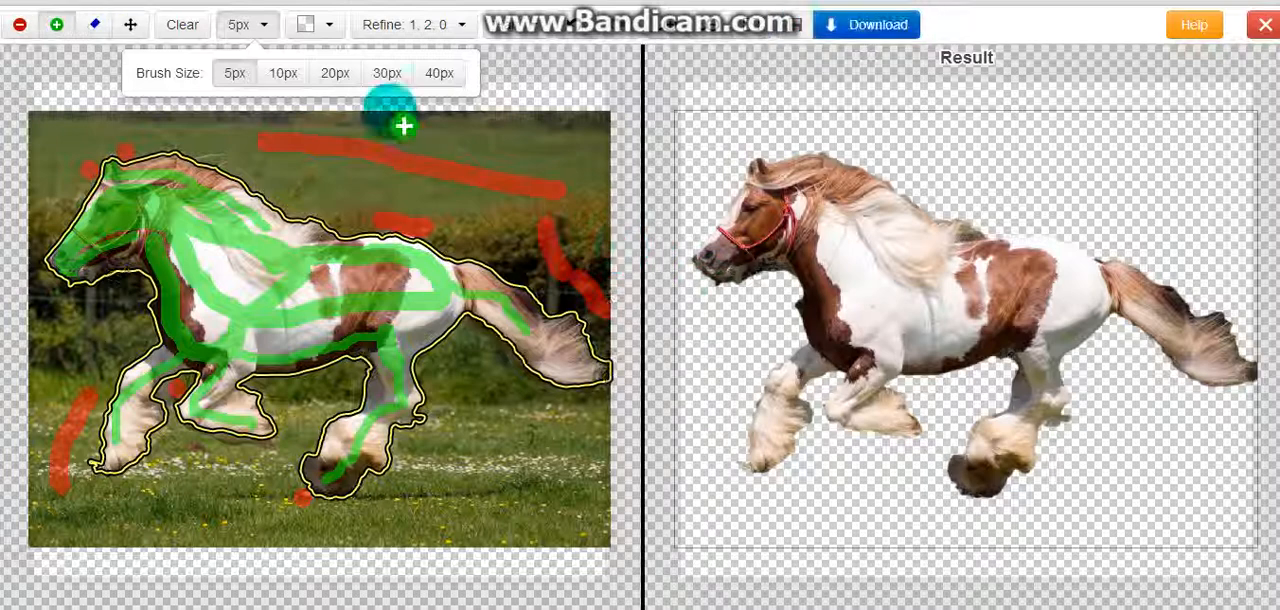
left_click(19, 30)
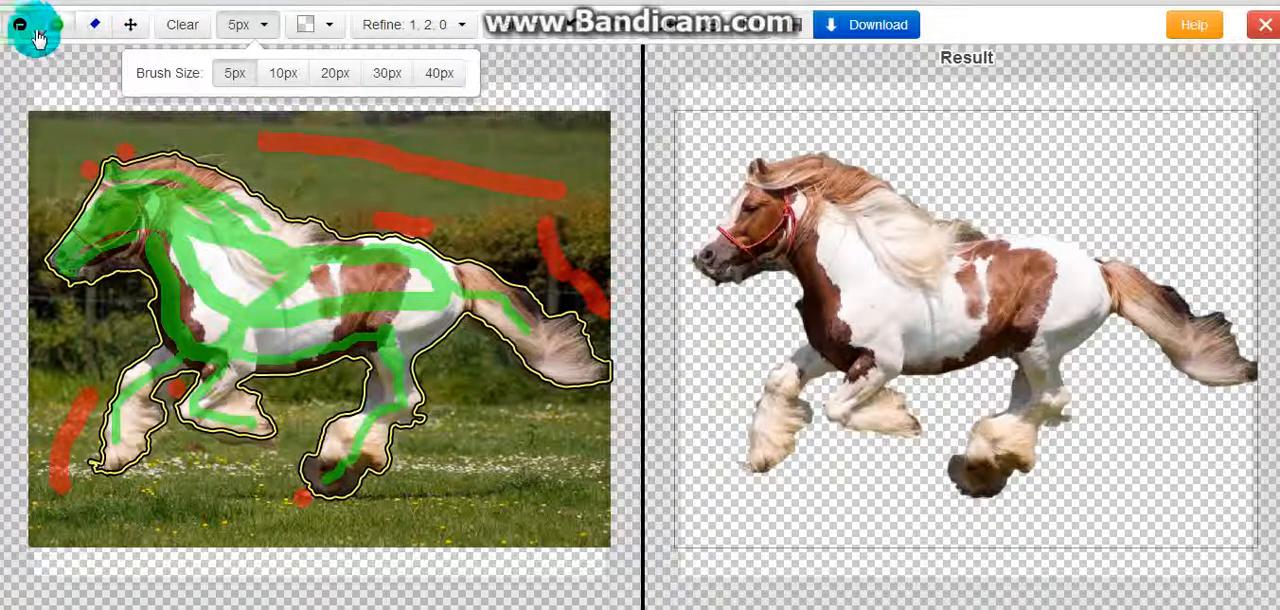
left_click(77, 299)
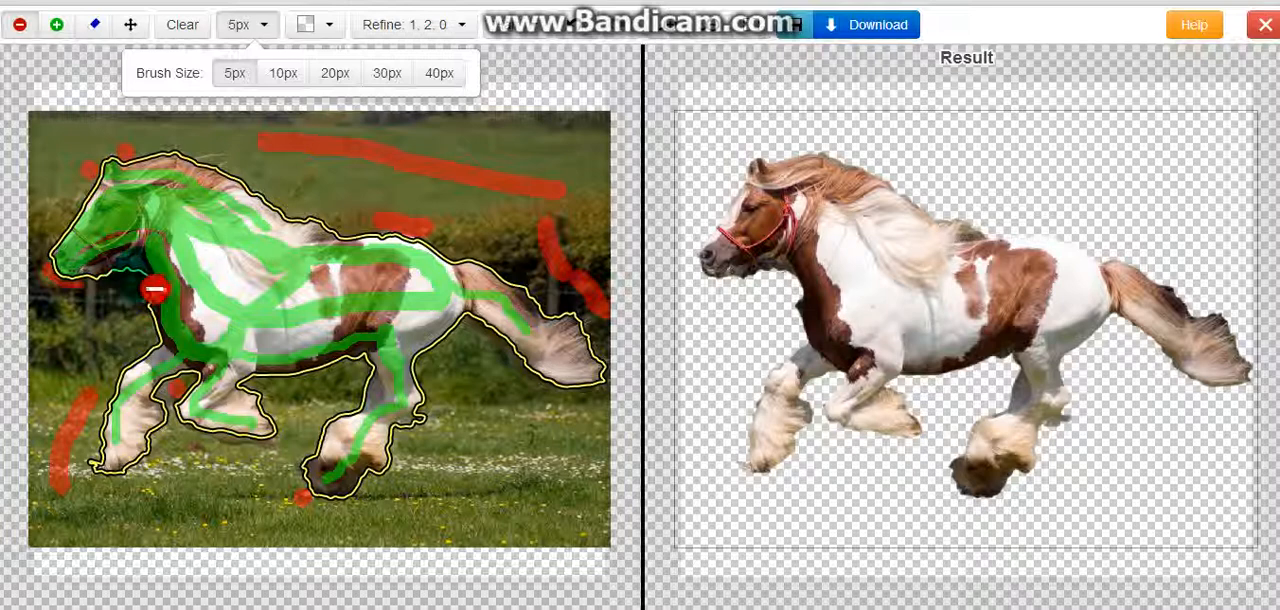
left_click_drag(157, 285, 147, 278)
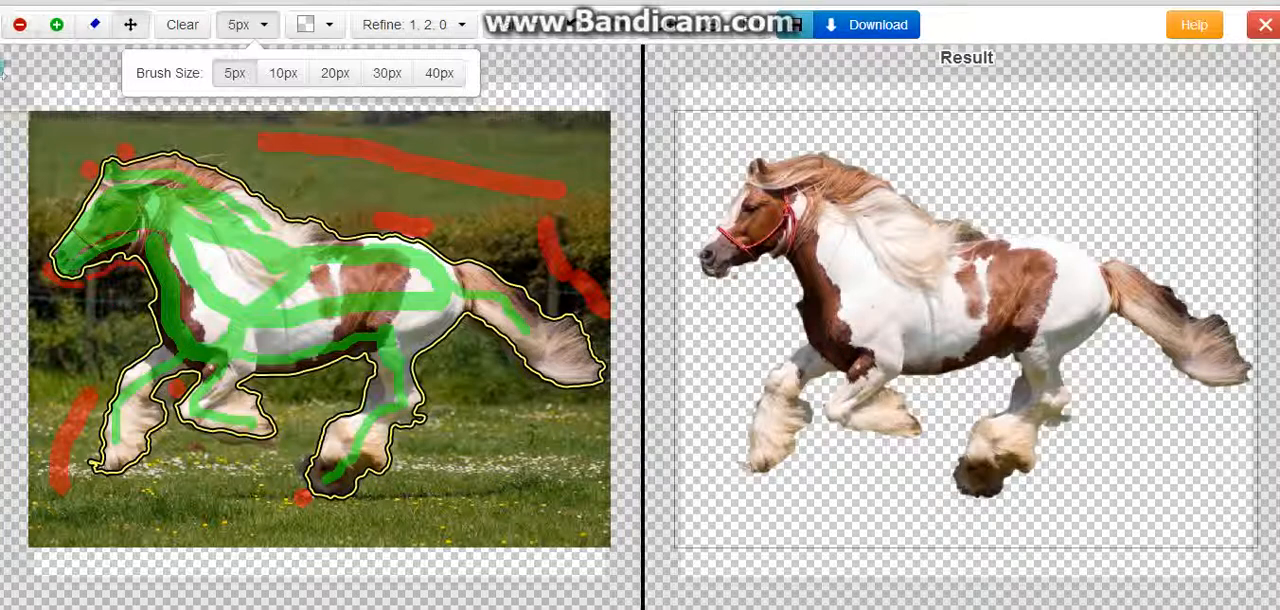
left_click(57, 24)
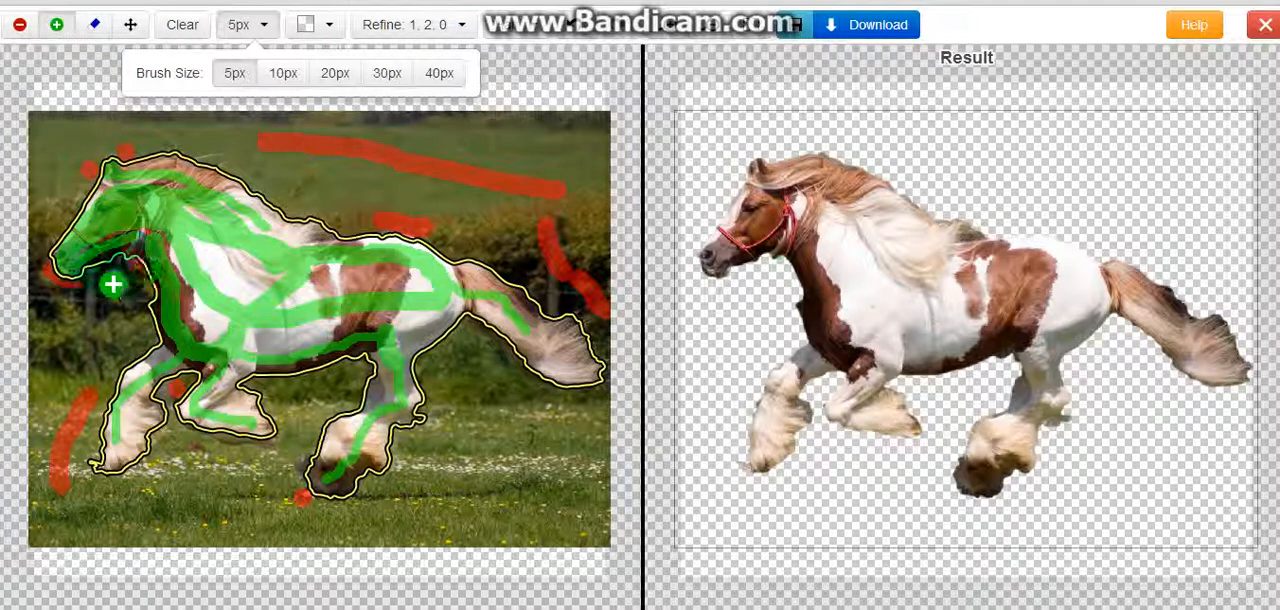
left_click_drag(135, 270, 118, 276)
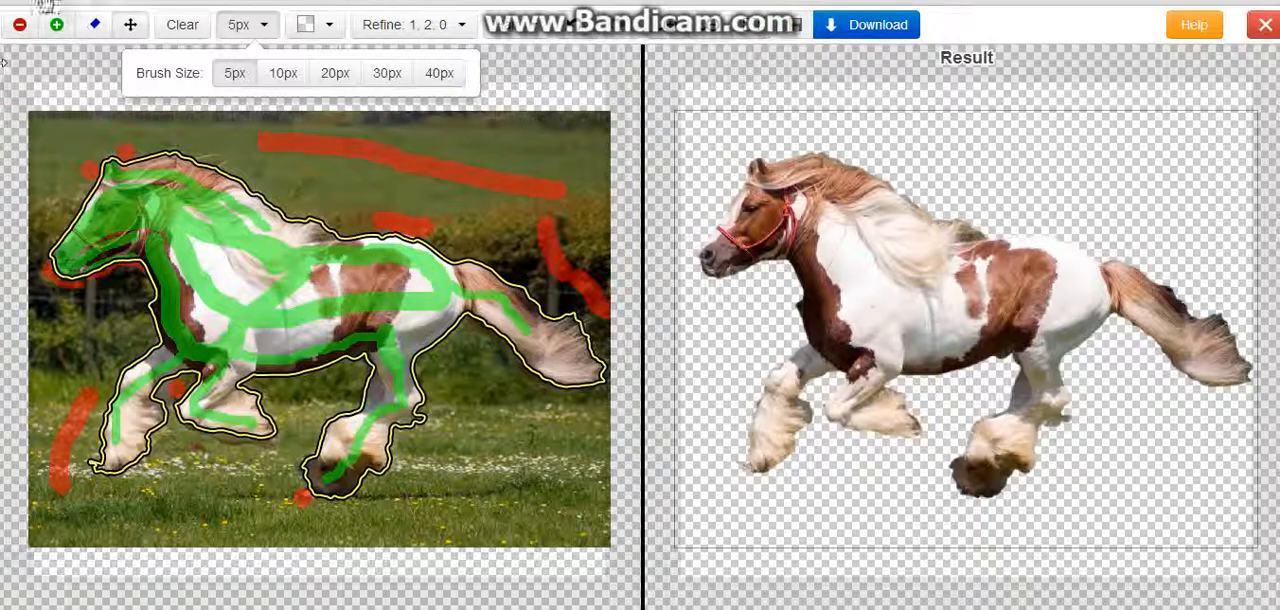
Mark small background spots behind the mane at the back, under the tail tip and beside the leading front hoof
left_click(20, 25)
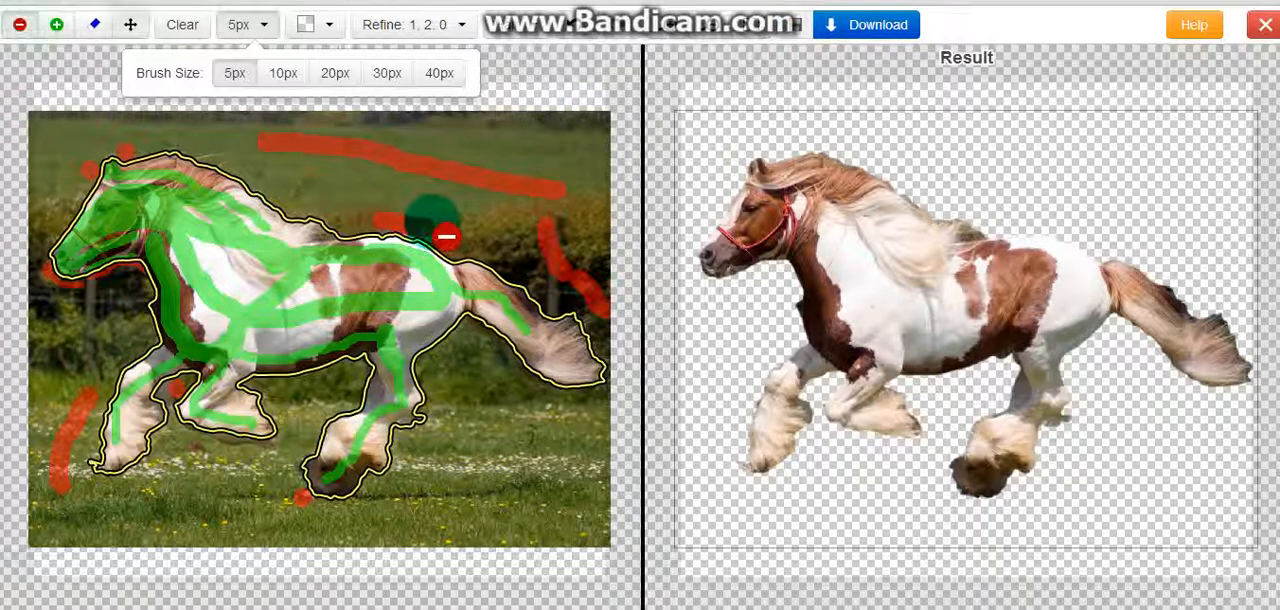
left_click(985, 230)
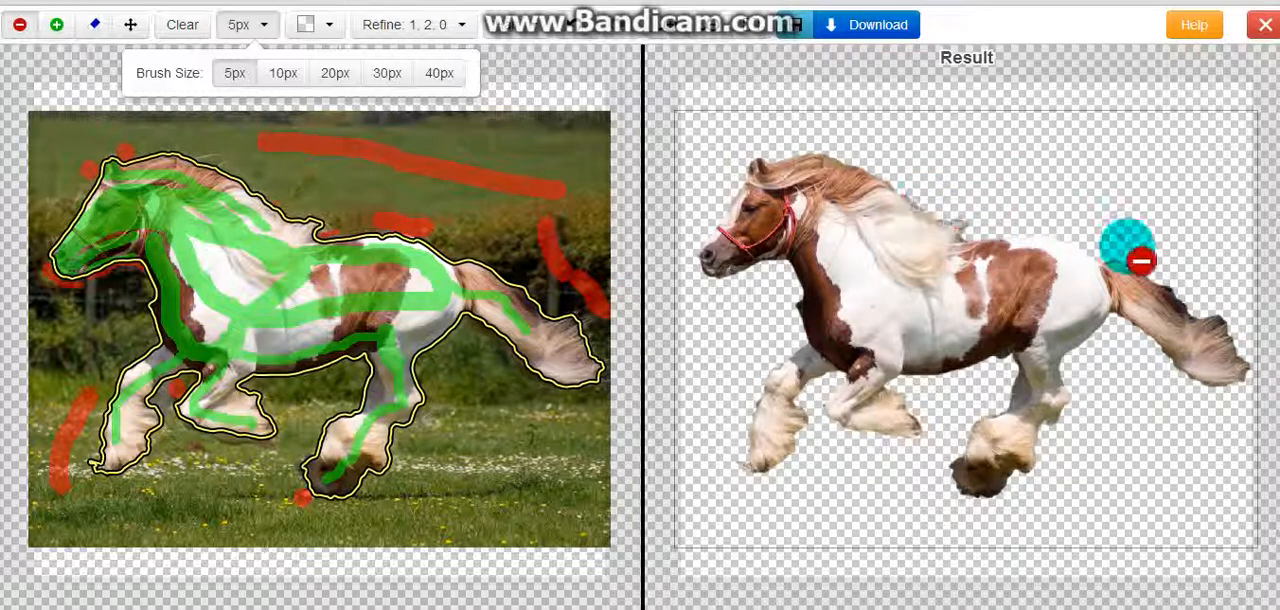
left_click(1205, 389)
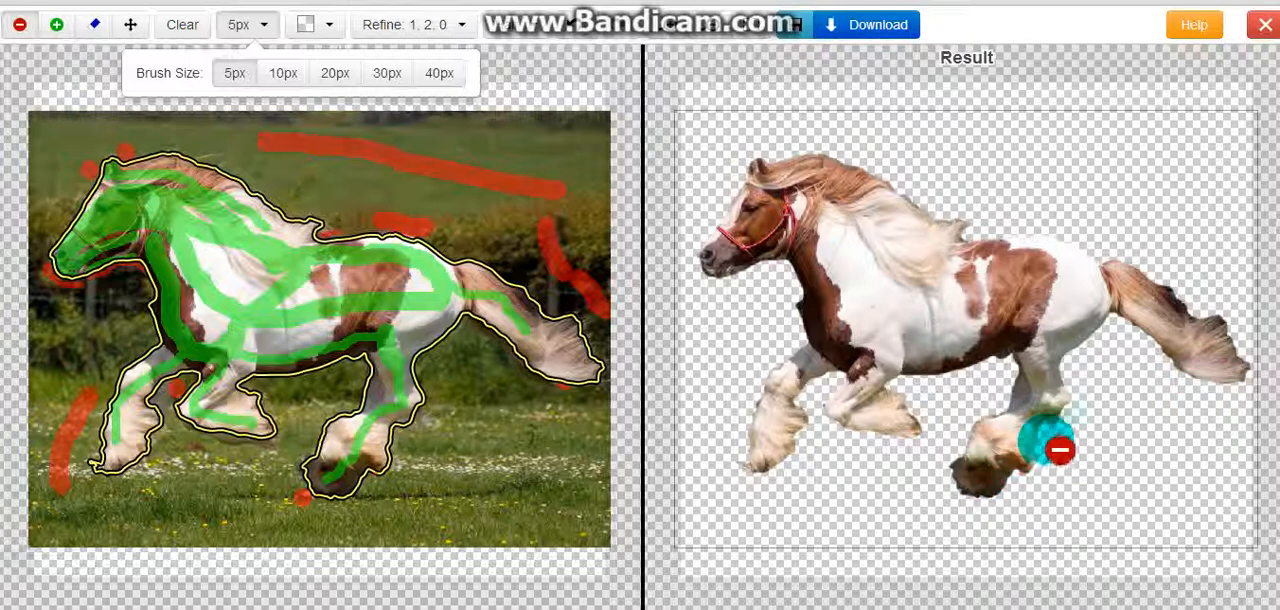
left_click(743, 468)
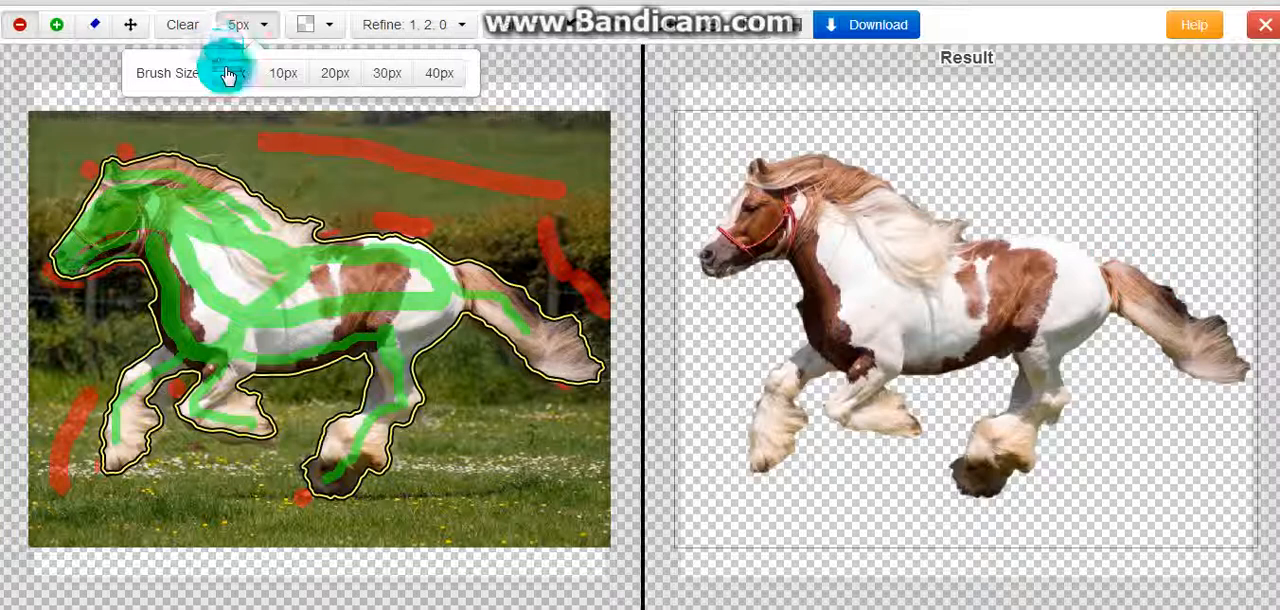
left_click(257, 30)
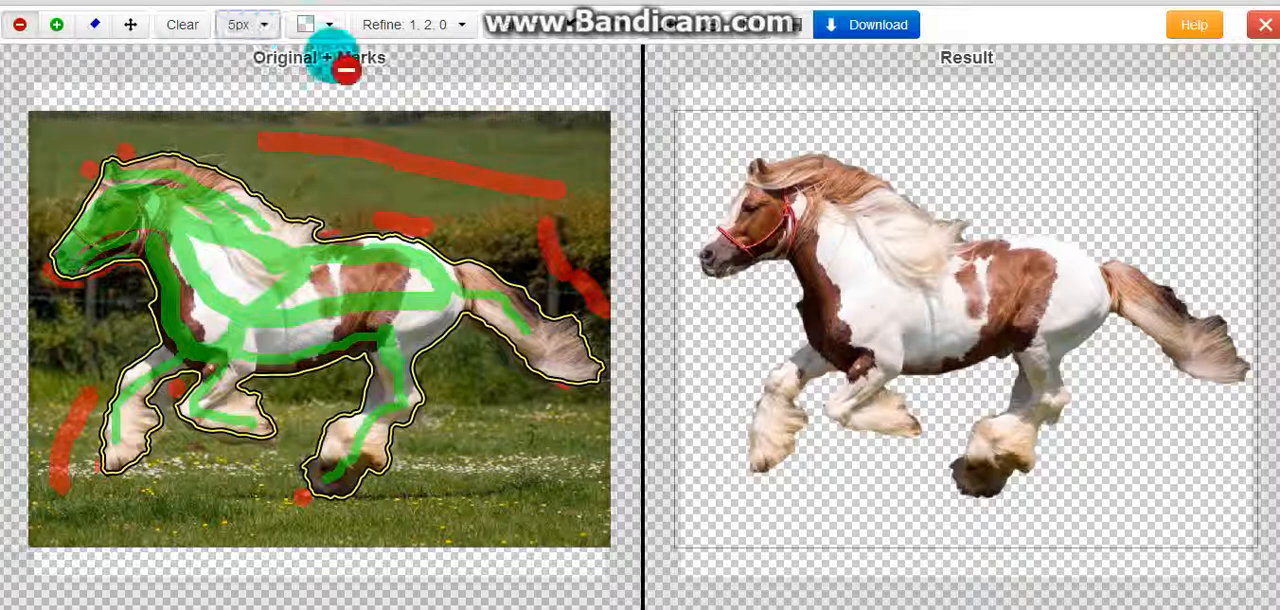
Sample several foreground hair colors from the horse's tail into color set 1 and remove two dark swatches
left_click(514, 37)
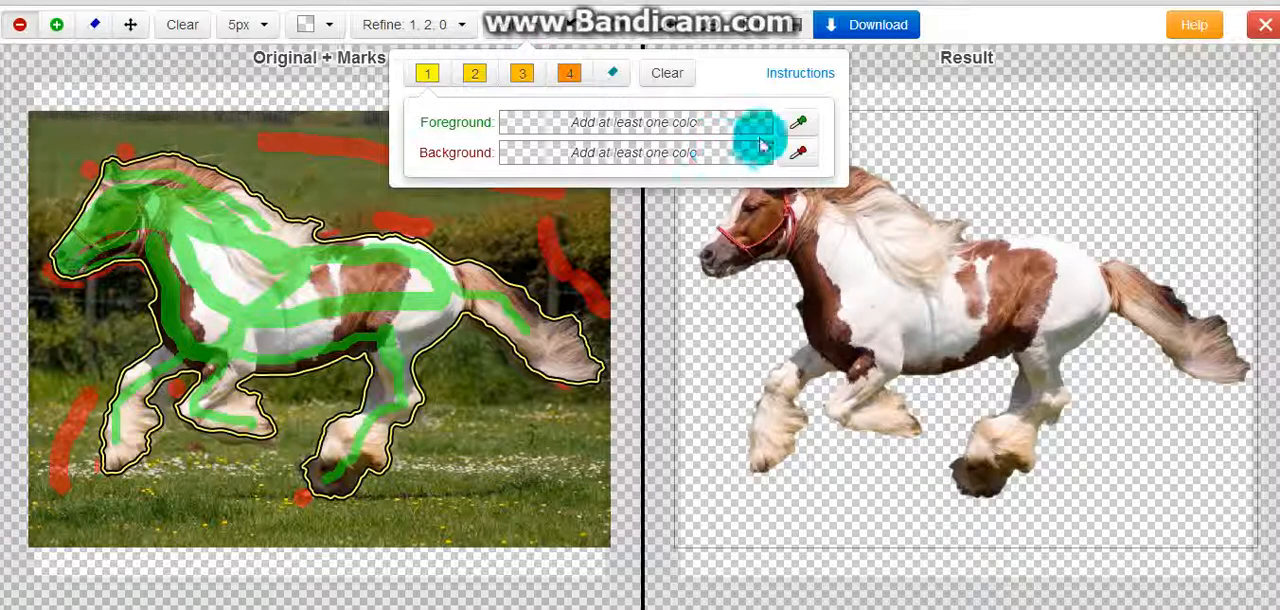
left_click(795, 125)
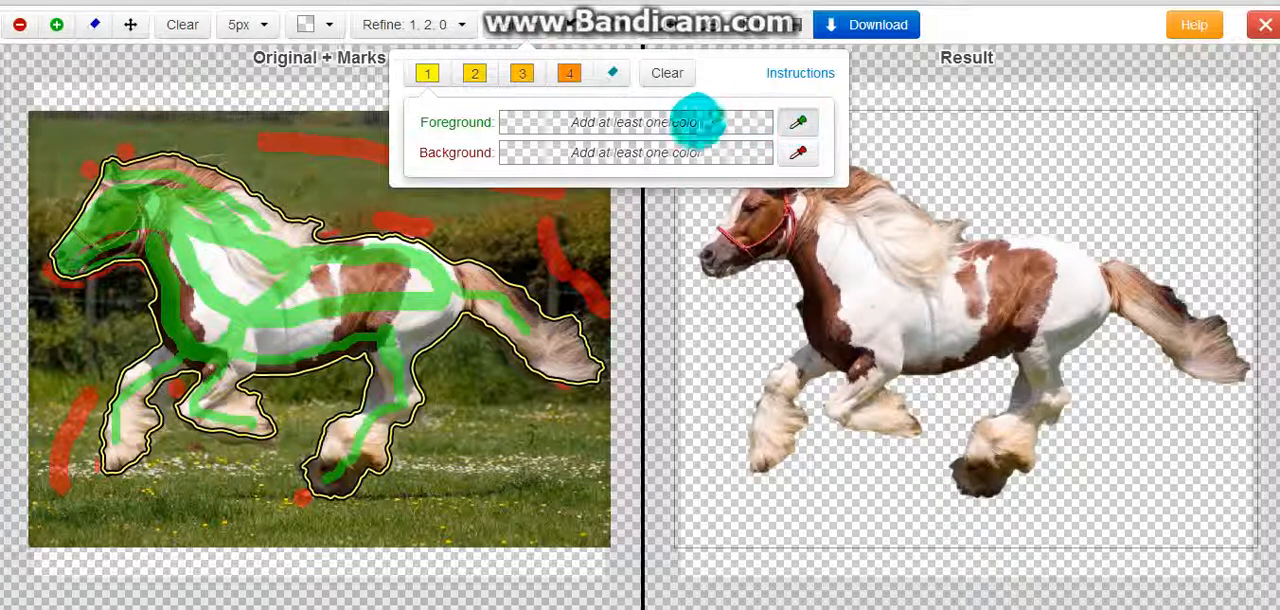
left_click(494, 292)
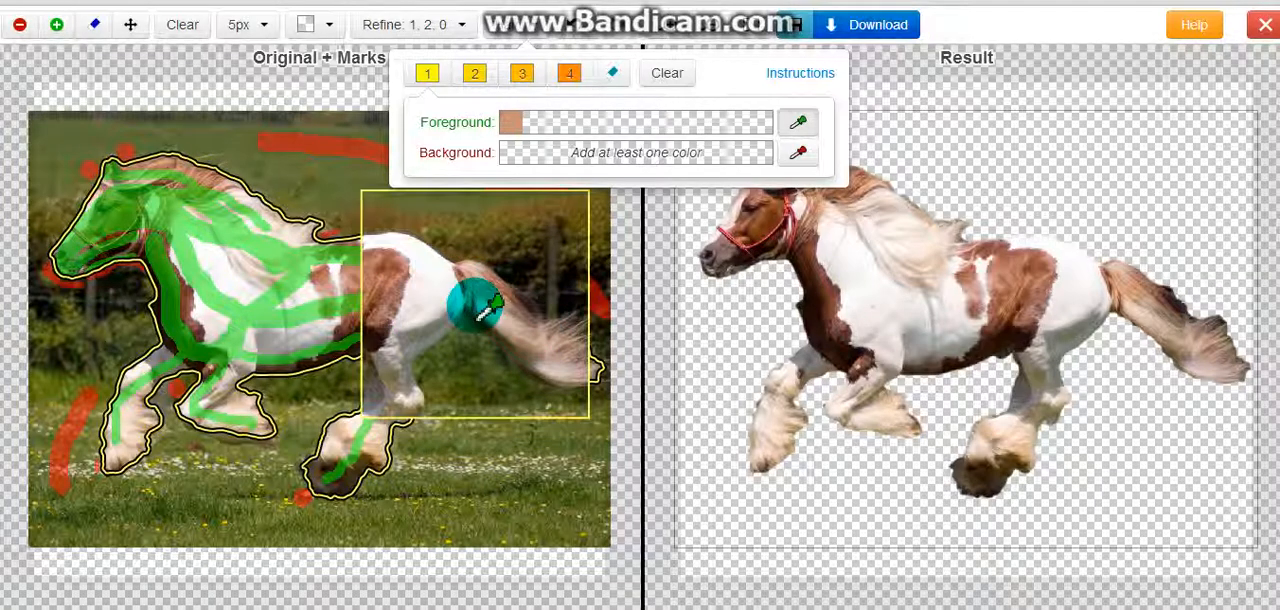
left_click(494, 318)
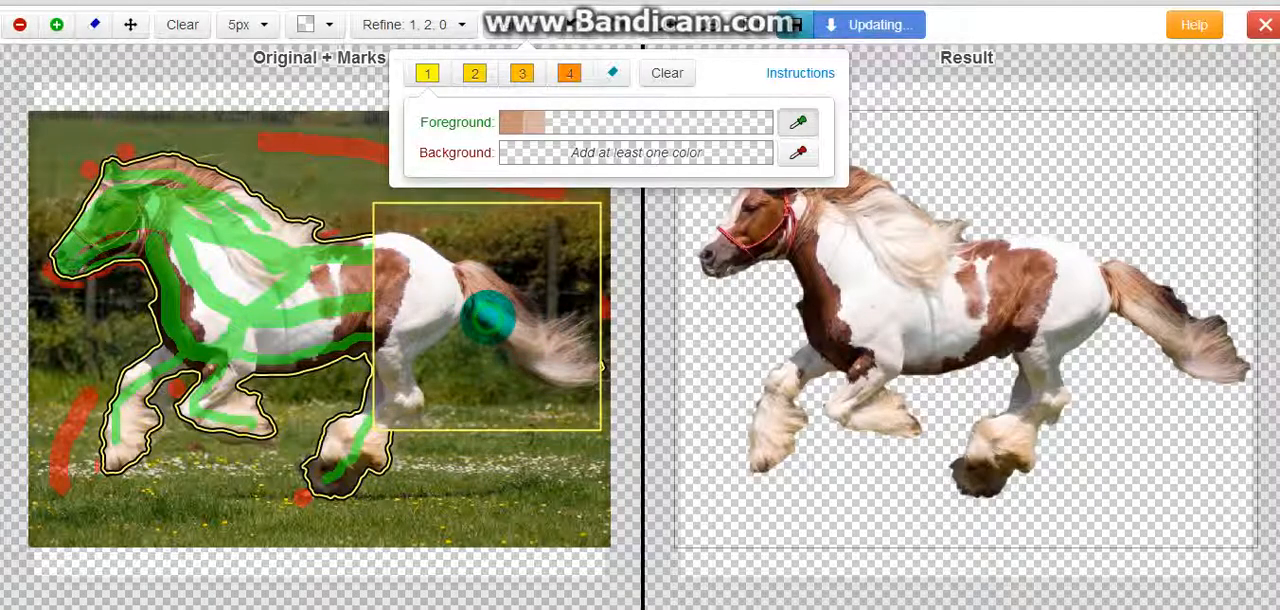
left_click(576, 340)
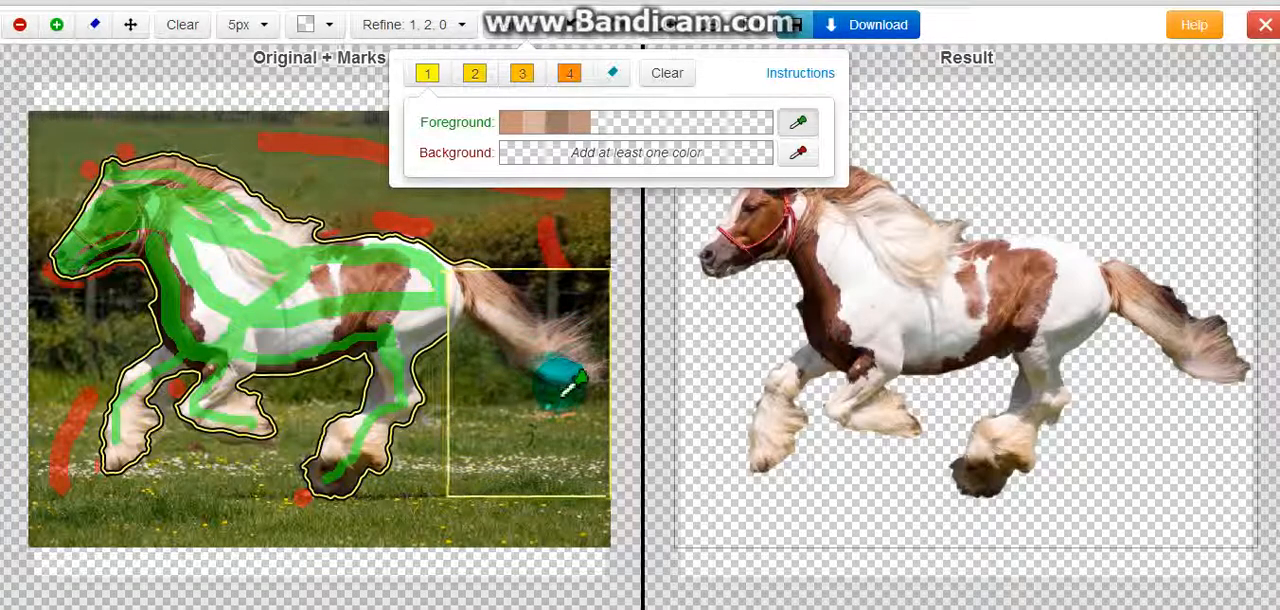
left_click(549, 384)
left_click(540, 377)
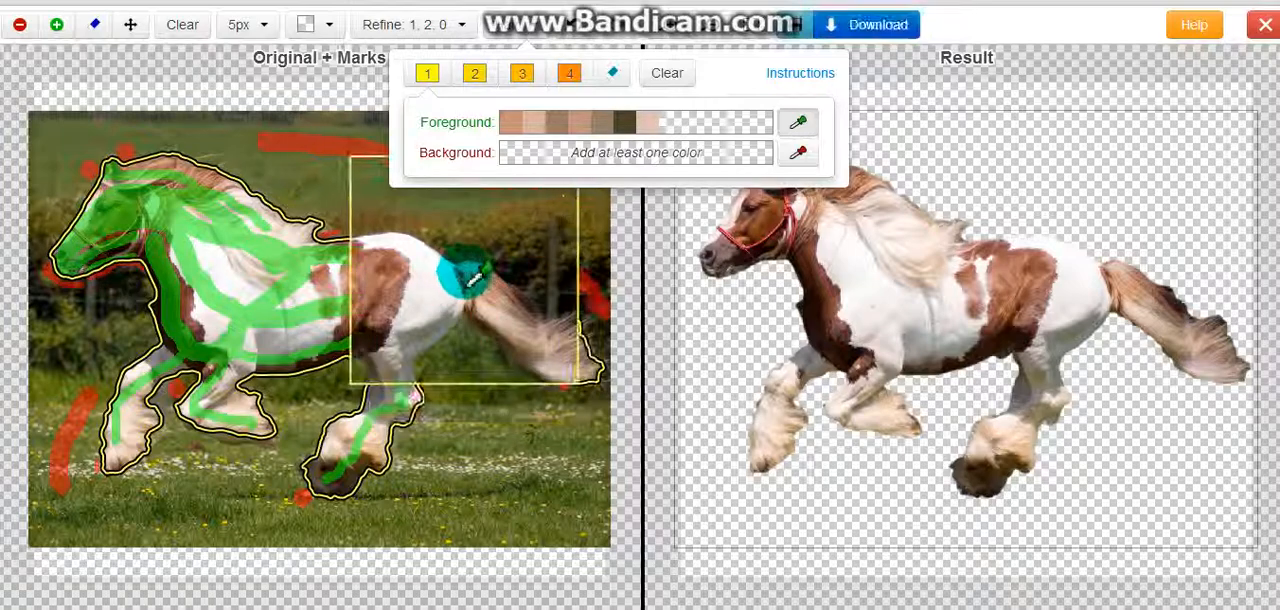
left_click(529, 318)
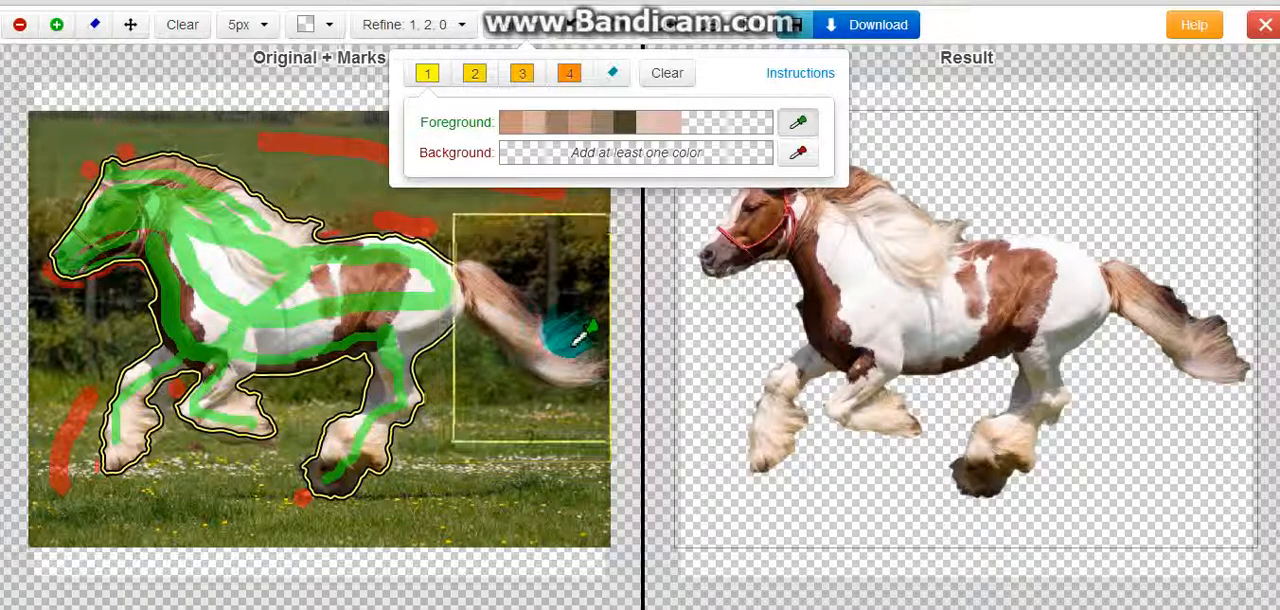
left_click(580, 343)
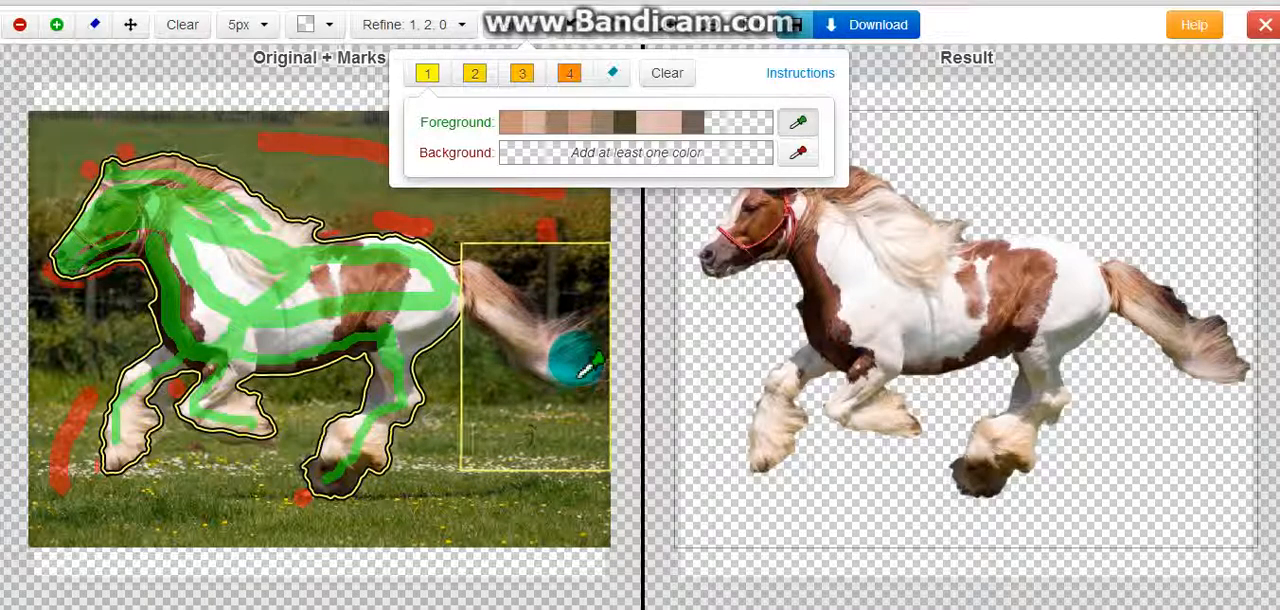
left_click(693, 122)
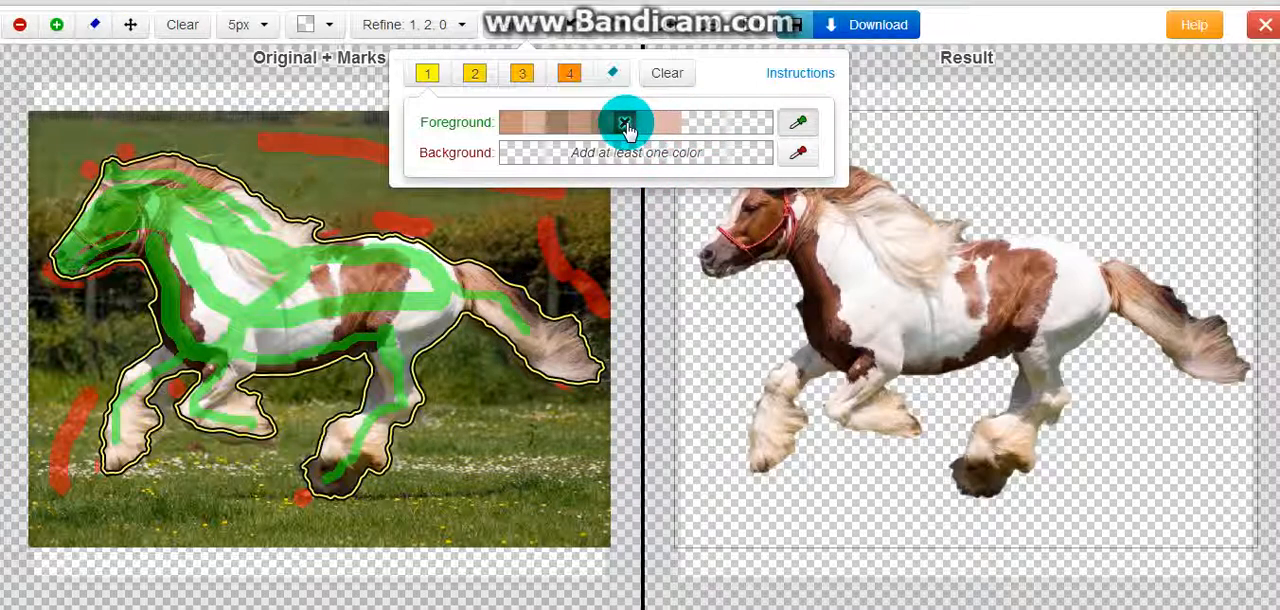
left_click(625, 122)
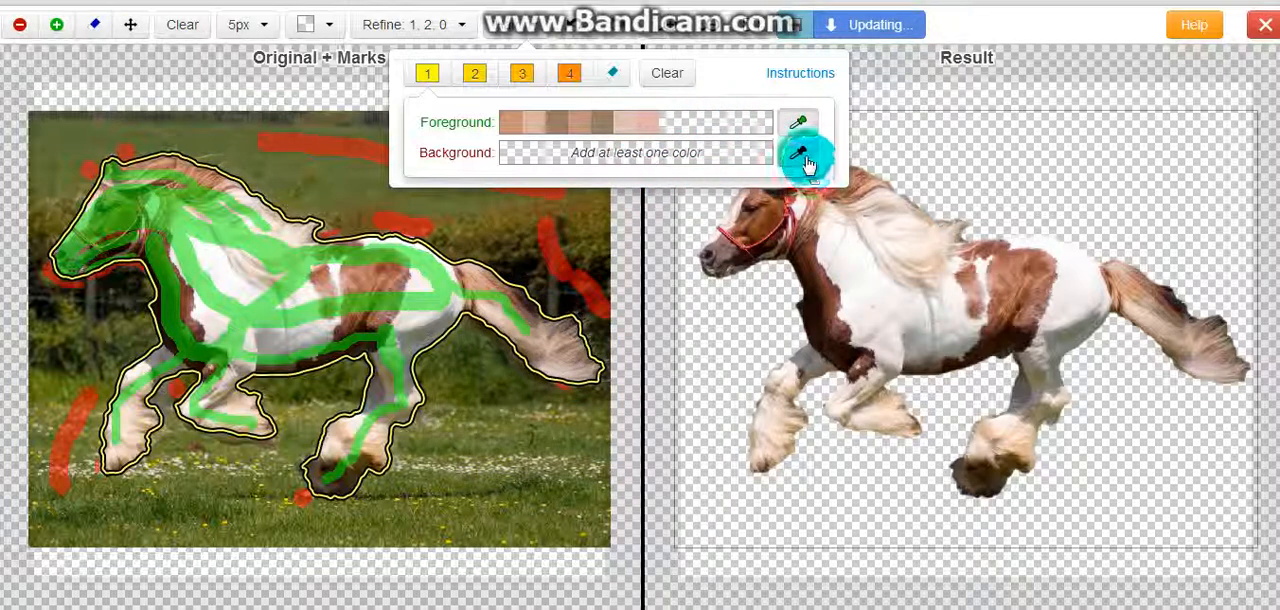
Sample background colors for set 1 from the hedge and grass around the horse's tail
left_click(807, 160)
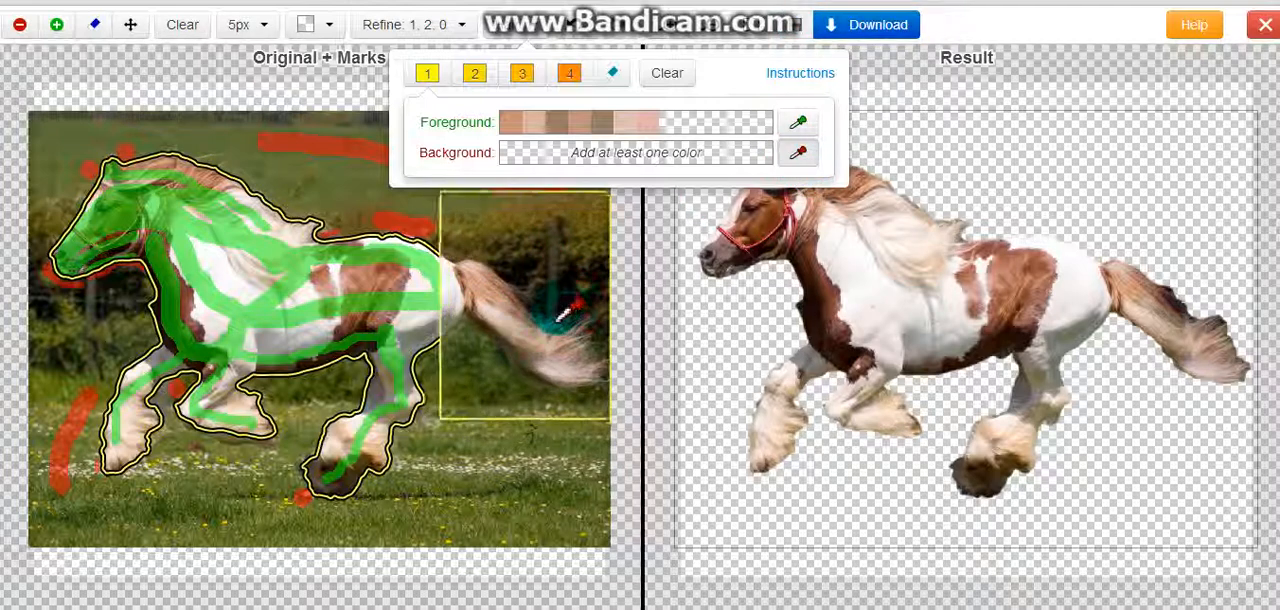
left_click(553, 306)
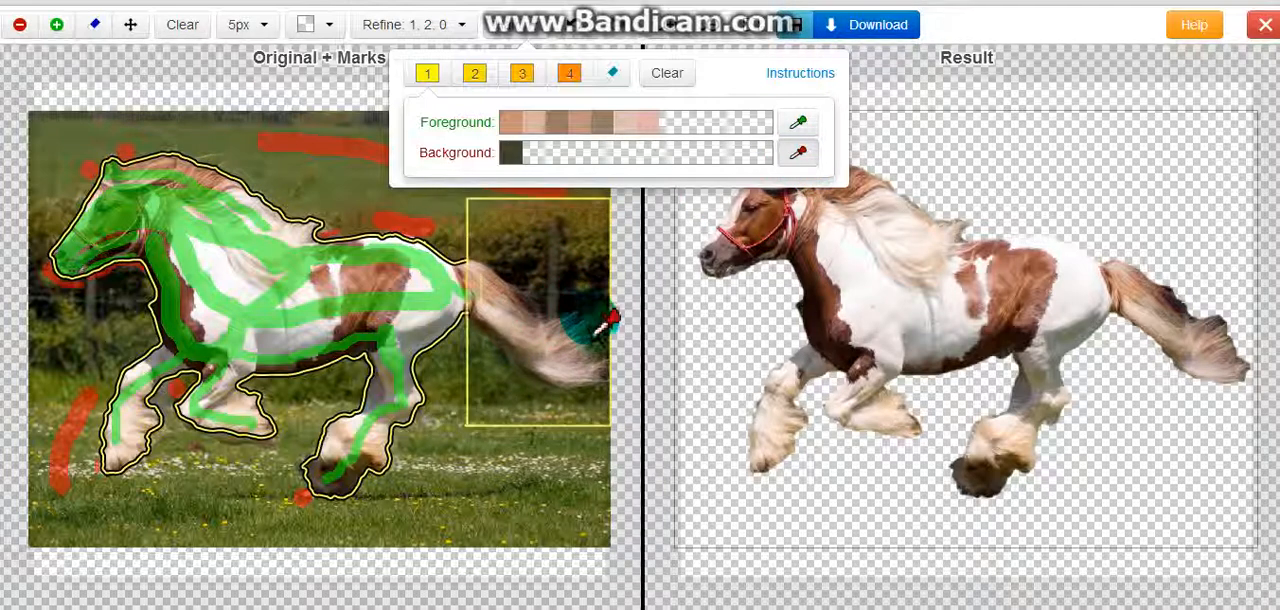
left_click(608, 333)
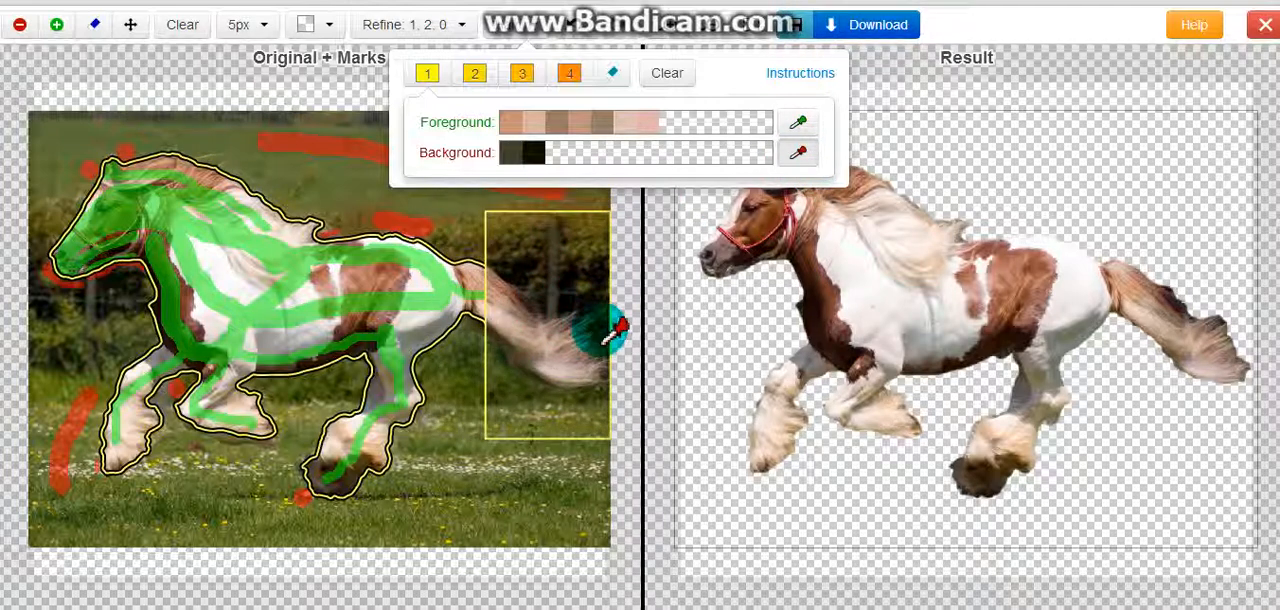
left_click(566, 422)
left_click(491, 387)
left_click(489, 385)
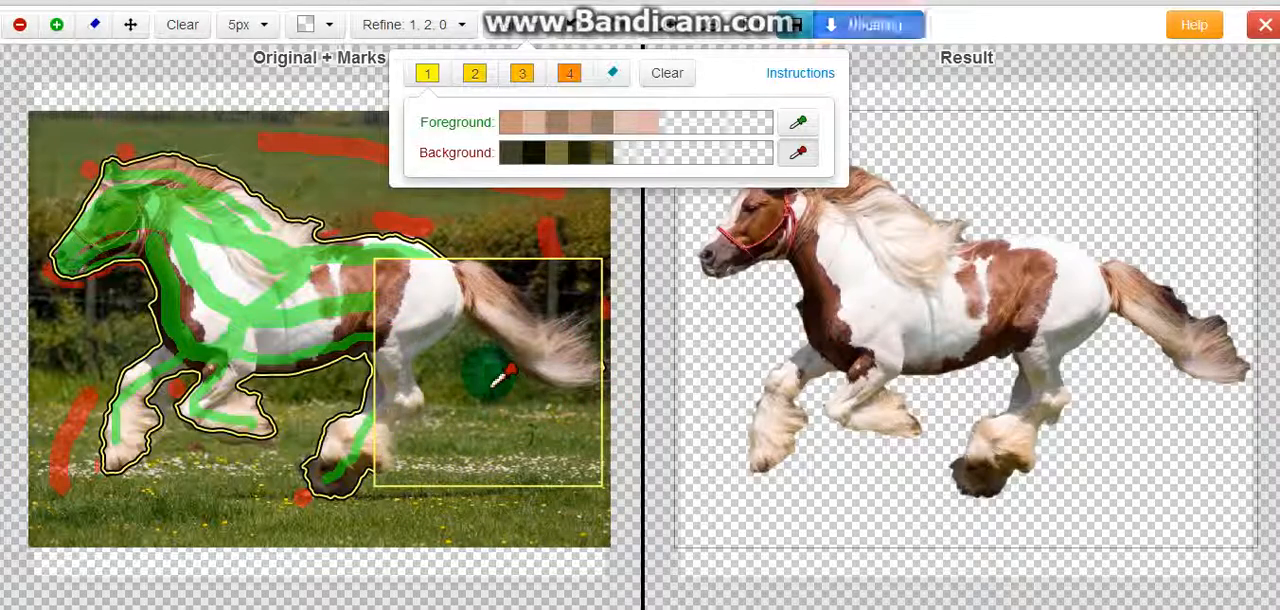
left_click(474, 345)
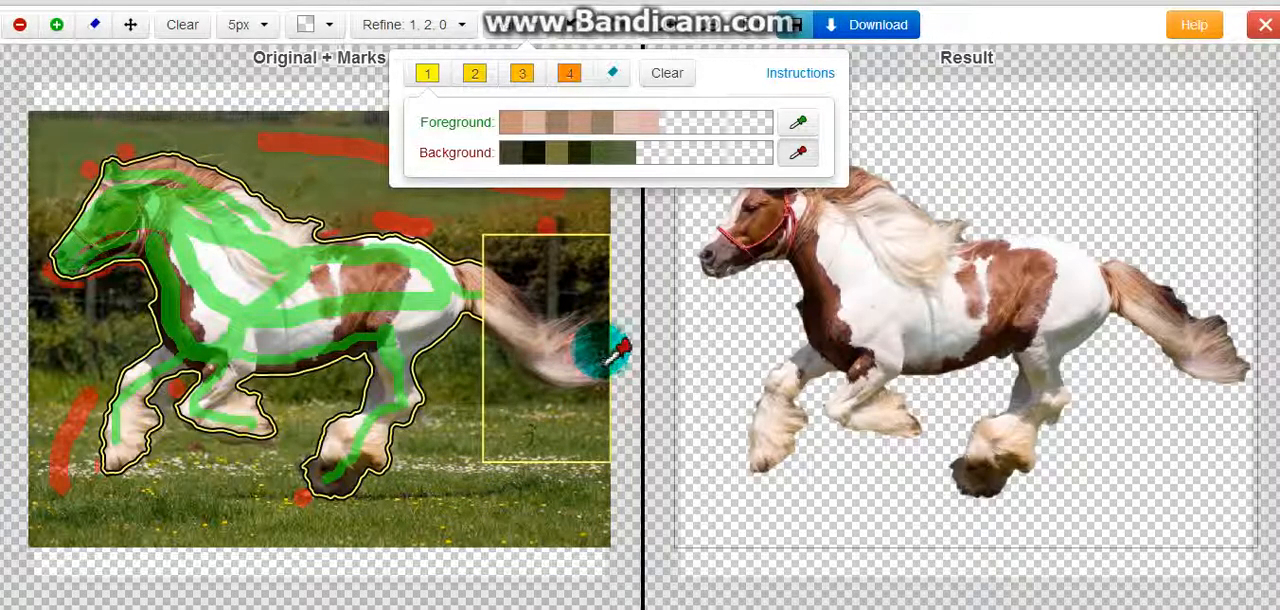
left_click(599, 349)
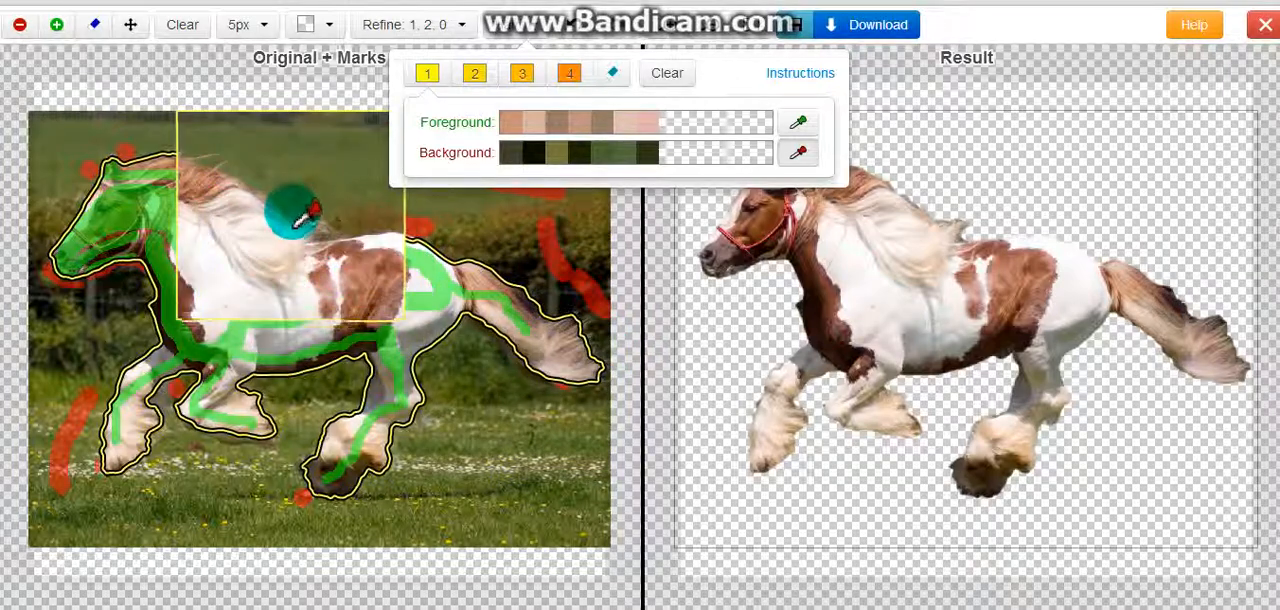
Add background colors to set 1 from the green field directly above the horse's mane
left_click(298, 210)
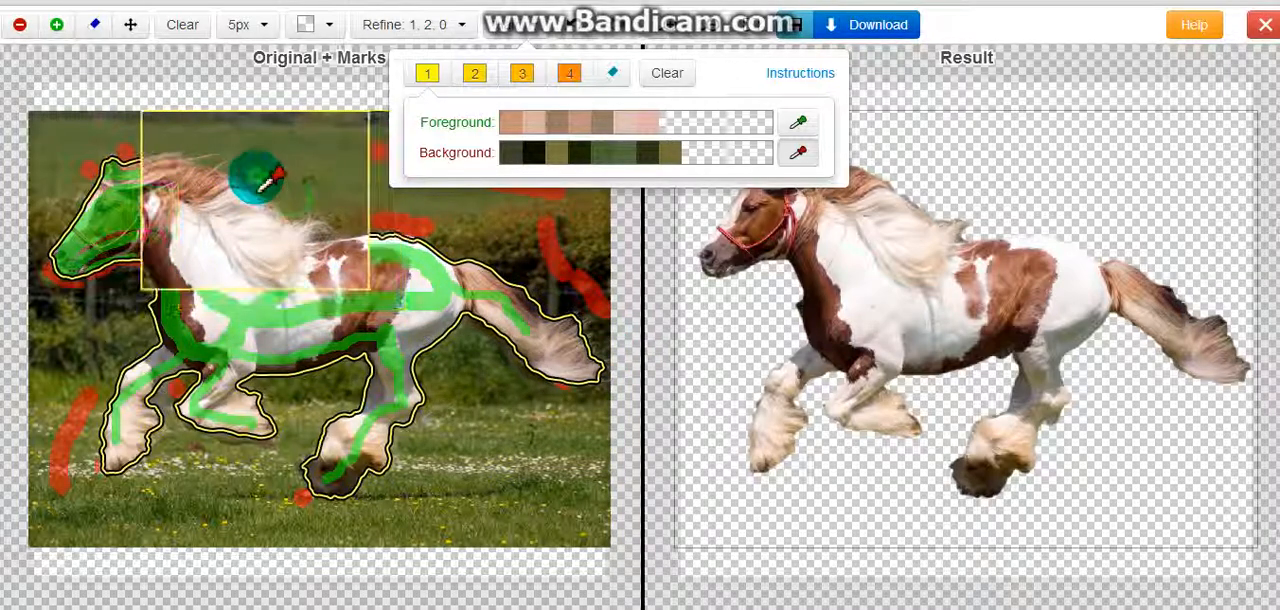
left_click(260, 195)
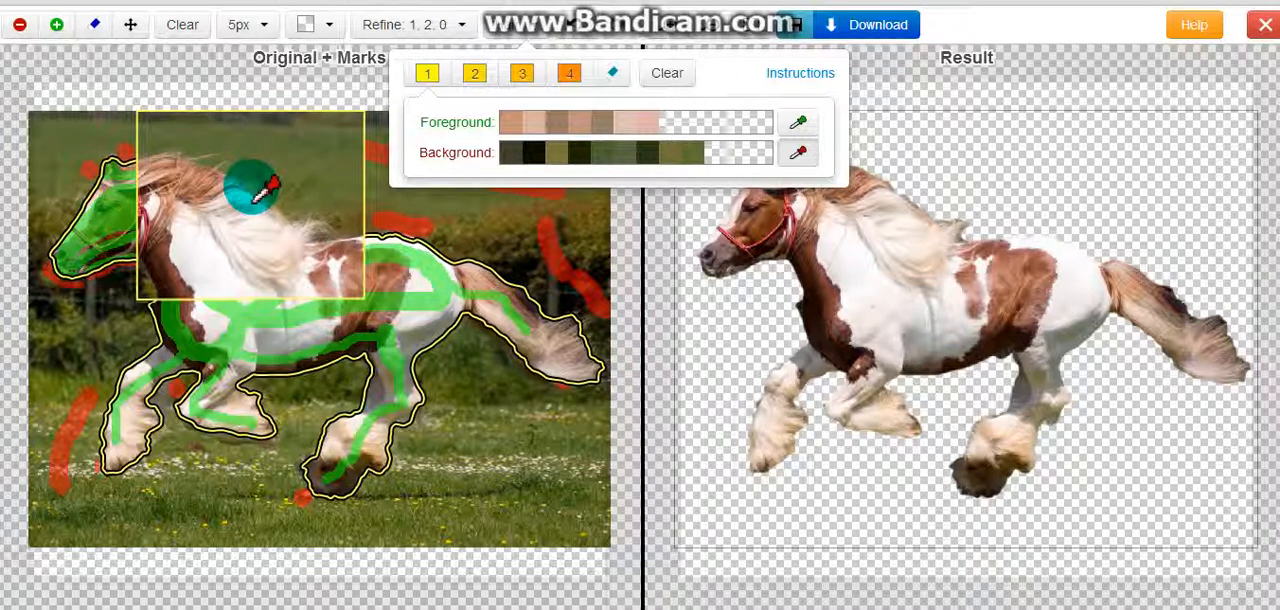
left_click(205, 165)
left_click(280, 205)
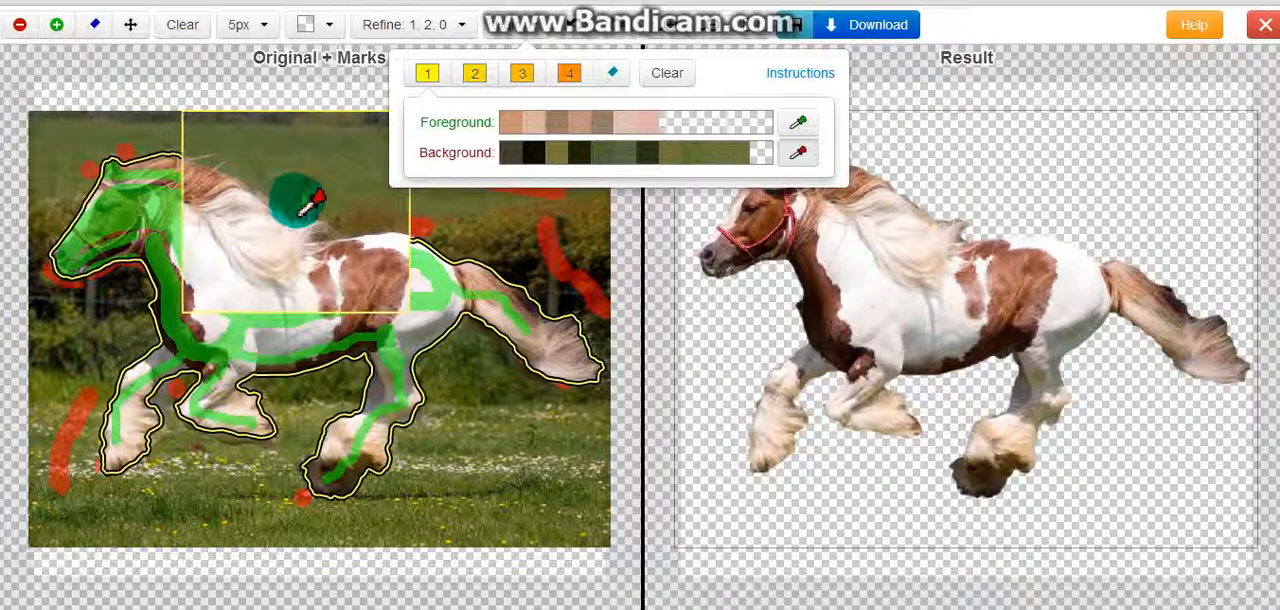
Add foreground colors to set 1 from the white and brown hair of the horse's mane
left_click(798, 123)
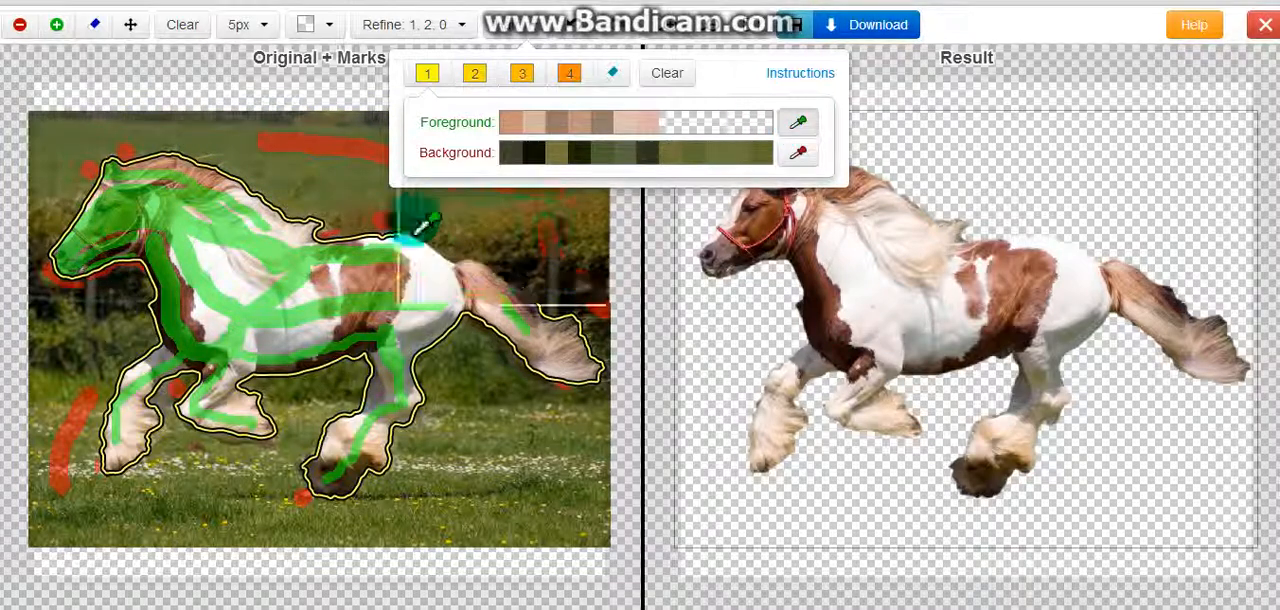
left_click(267, 215)
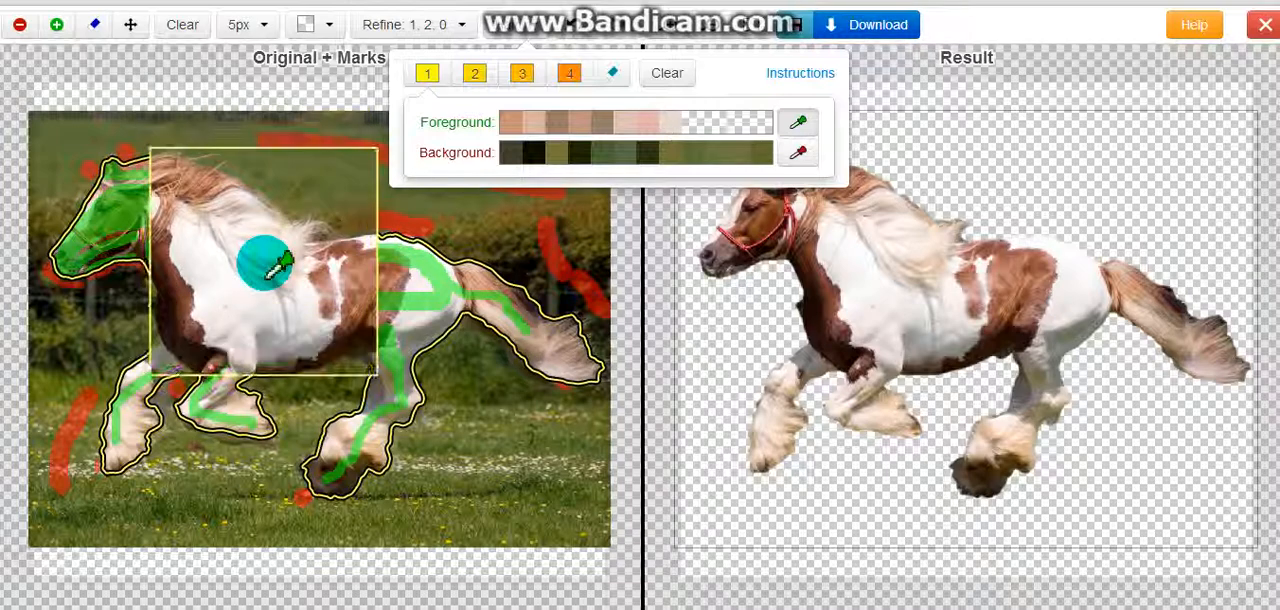
left_click(208, 187)
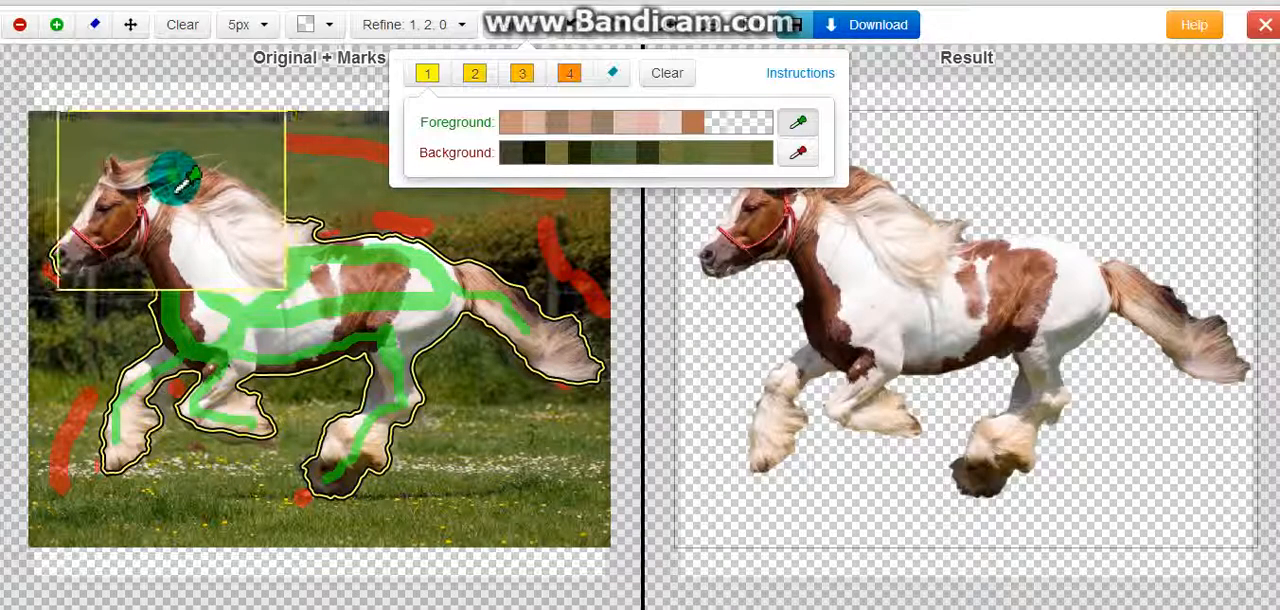
left_click(170, 181)
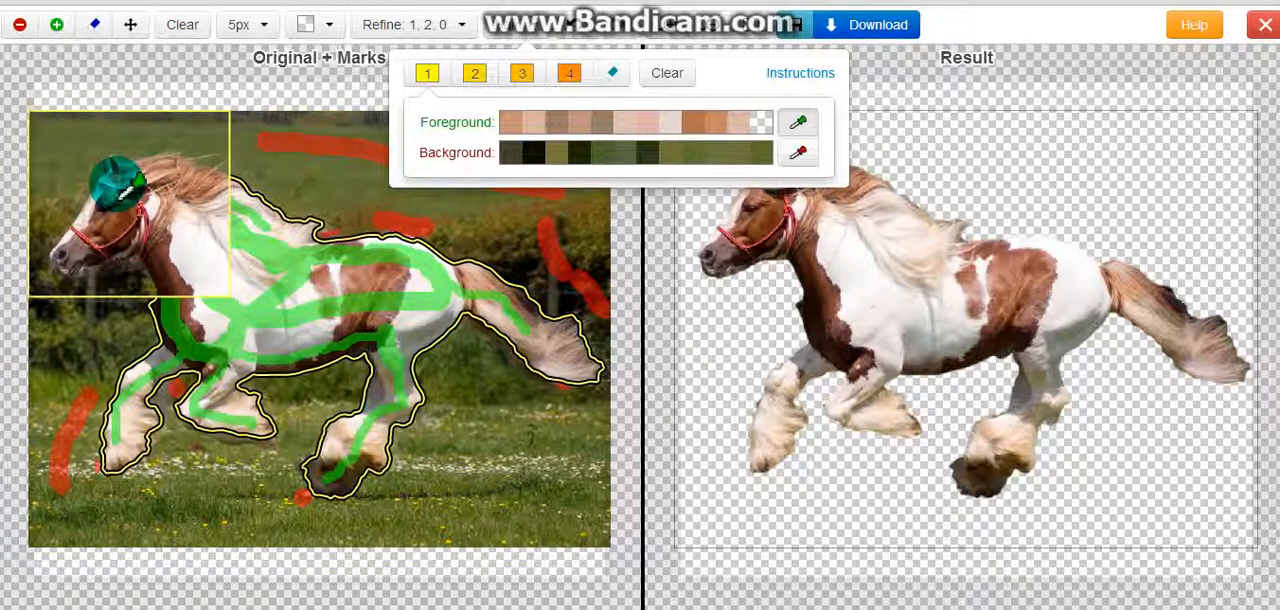
Add a foreground color from the horse's head to color set 1 and set its marker brush to 10px
left_click(116, 178)
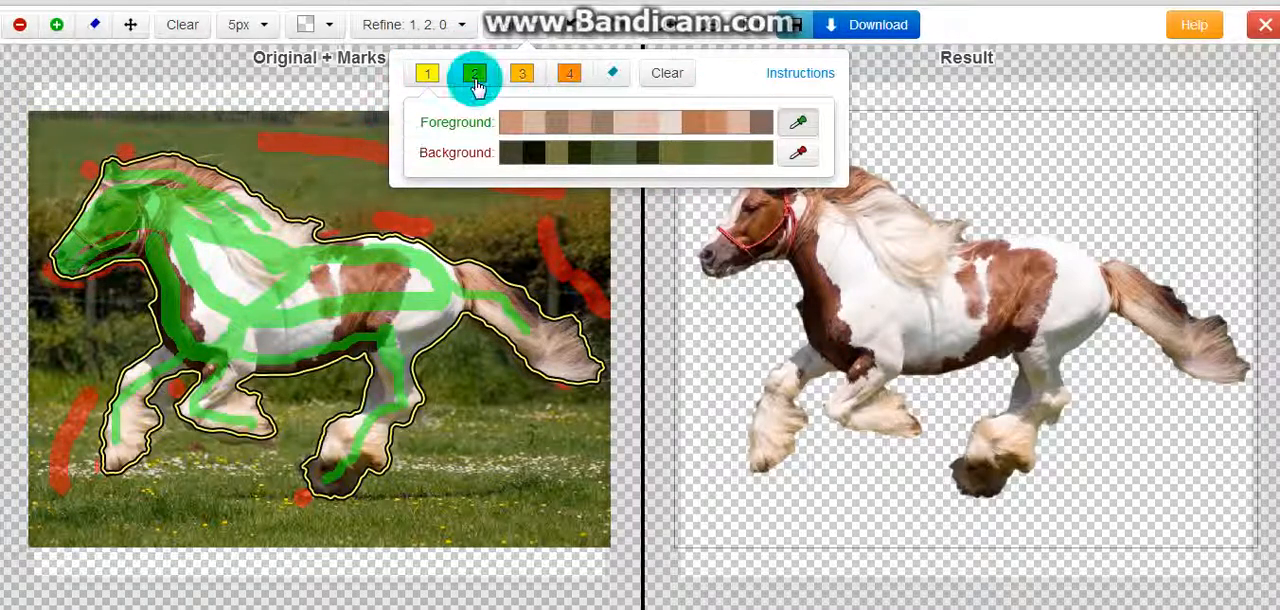
left_click(440, 85)
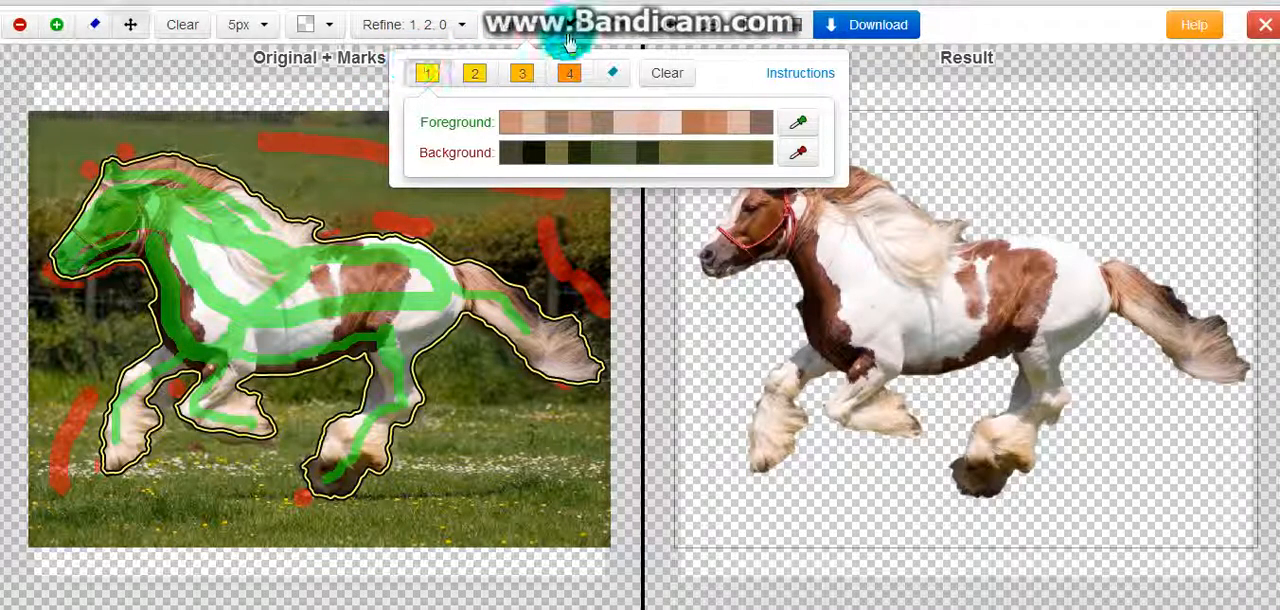
left_click(260, 40)
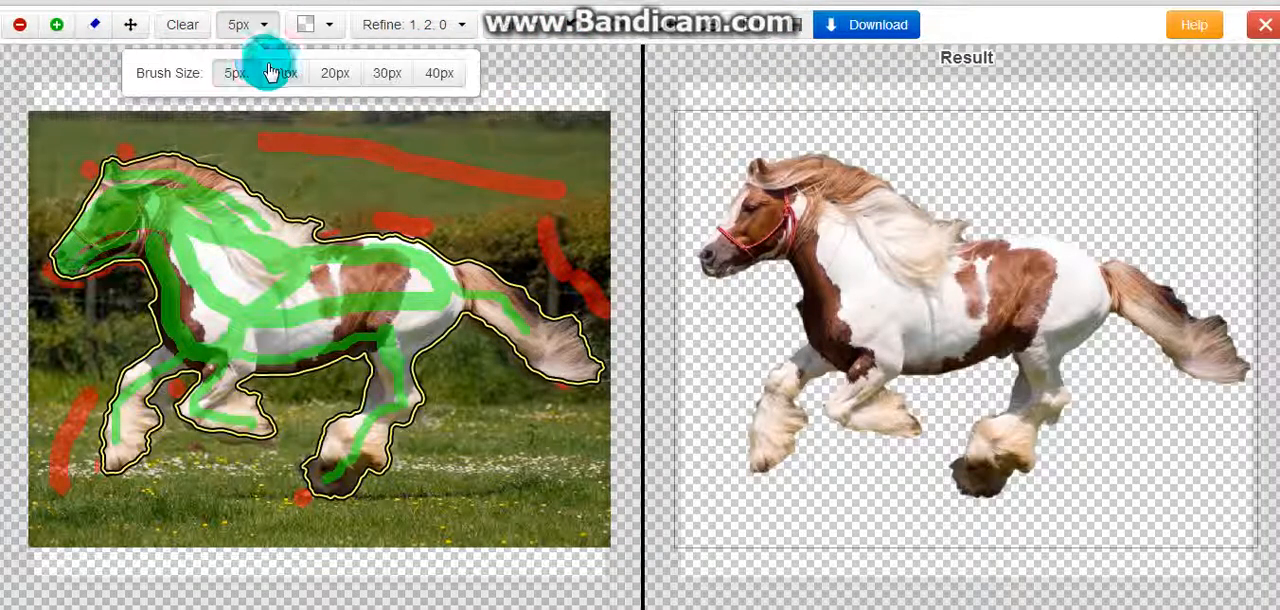
left_click(283, 72)
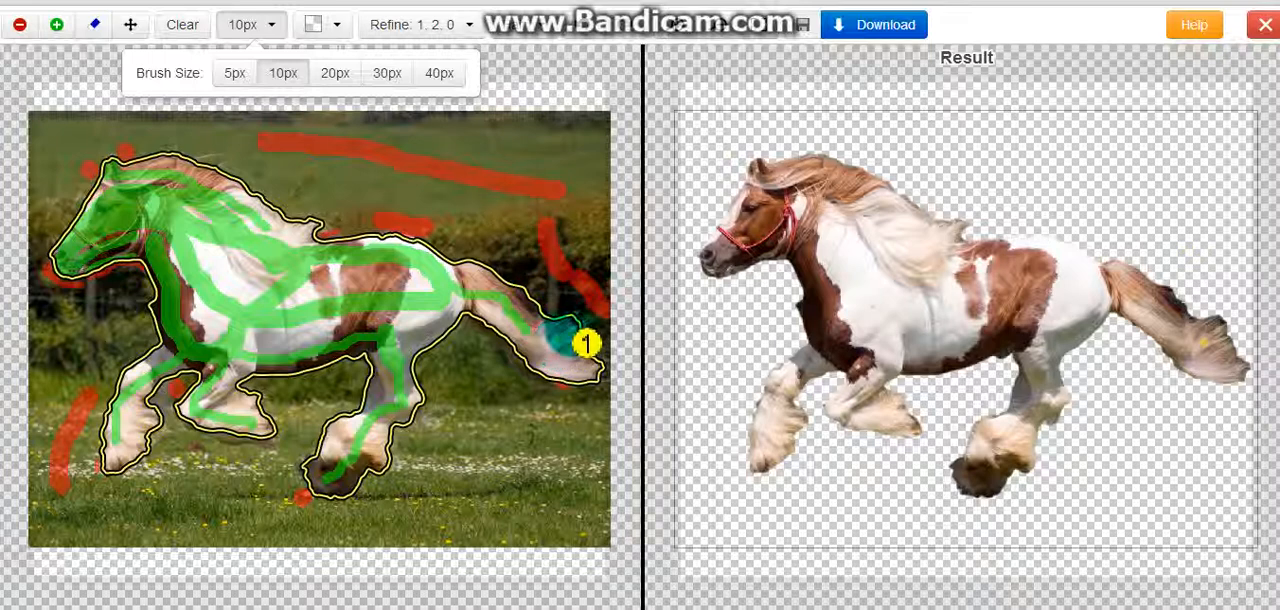
Paint color set 1 marks along the outer edge and tip of the horse's tail
left_click_drag(585, 343, 607, 382)
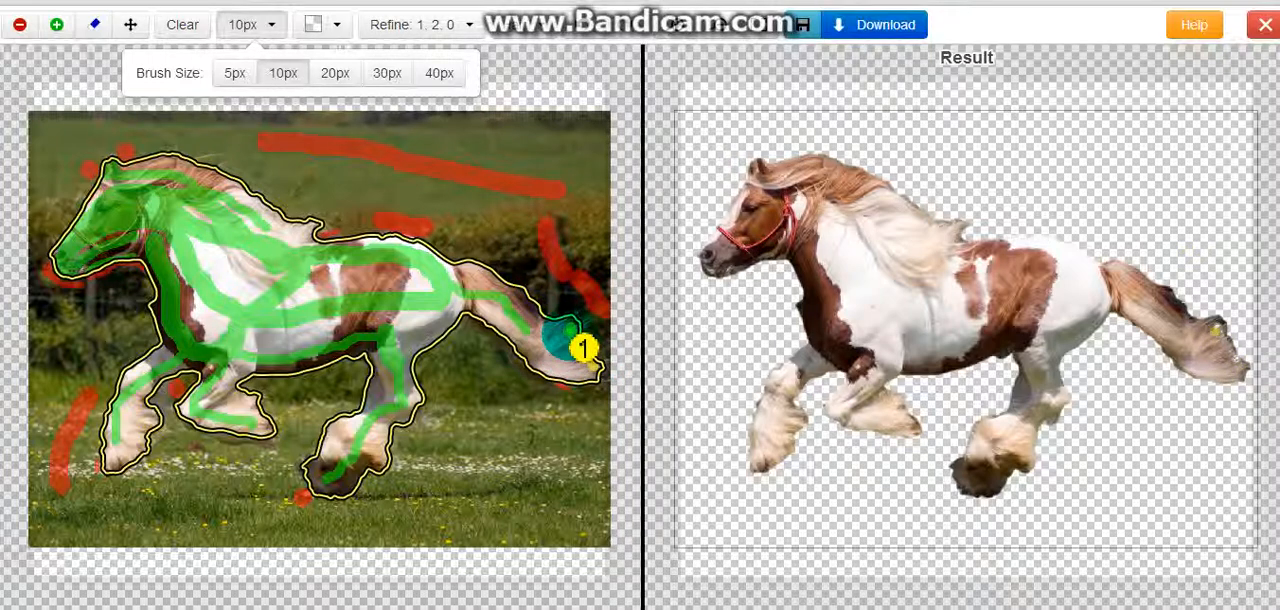
mouse_move(584, 347)
left_mouse_down()
mouse_move(610, 377)
mouse_move(589, 334)
mouse_move(614, 382)
mouse_move(593, 341)
left_mouse_up()
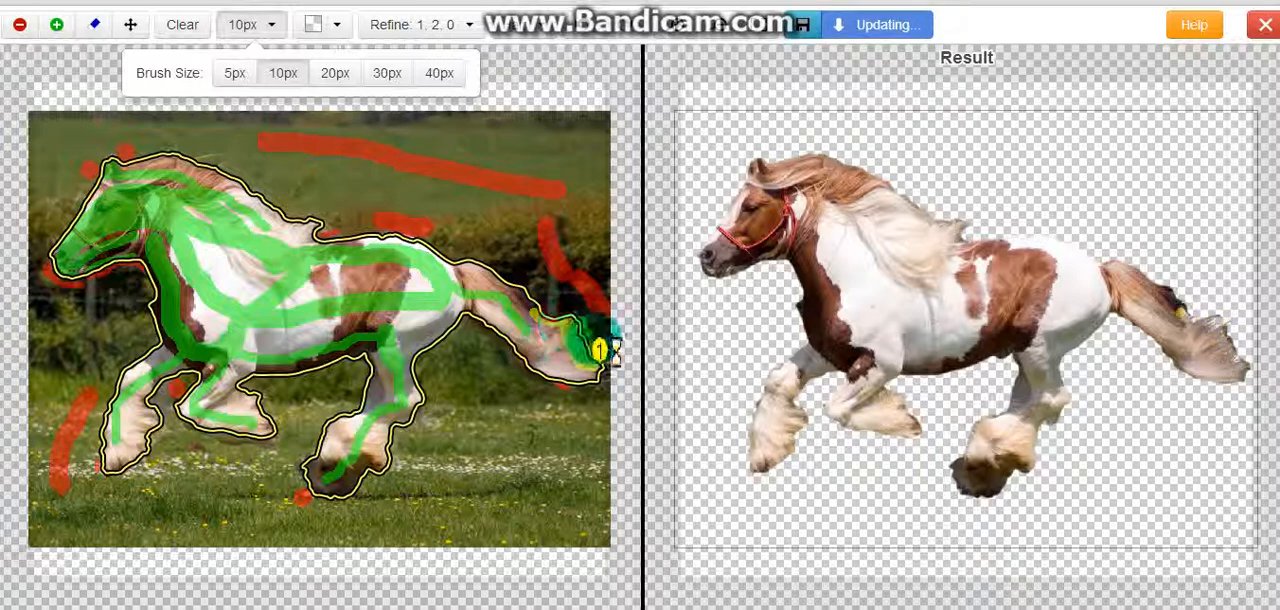
left_click_drag(598, 349, 610, 375)
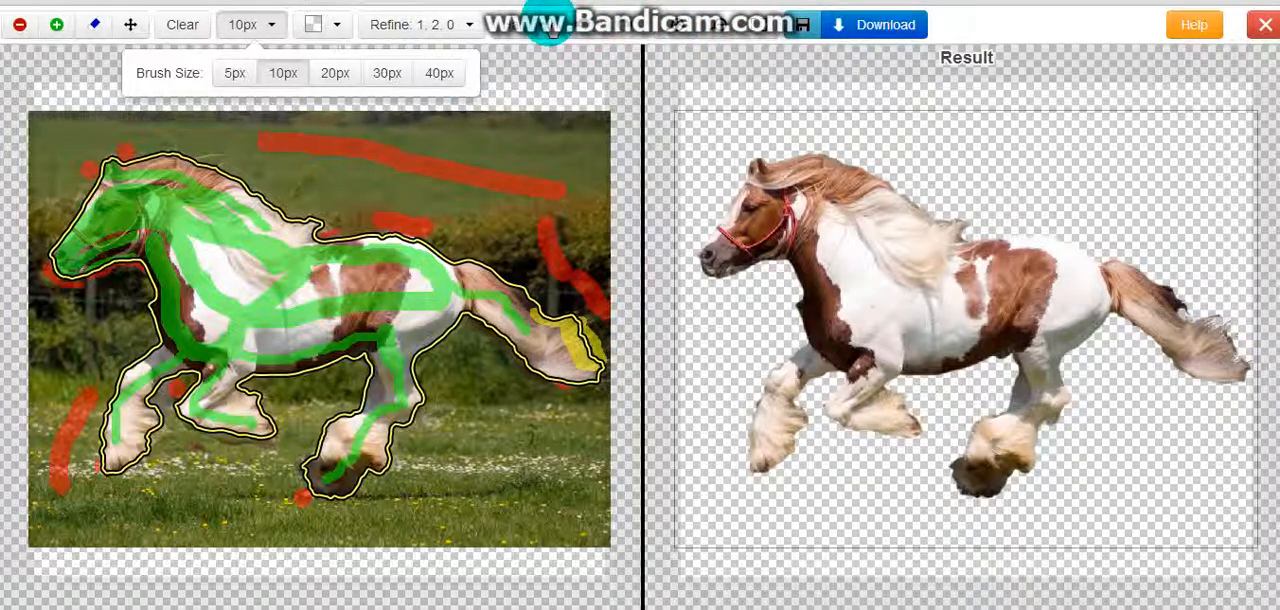
Erase the part of the color set 1 mark nearest the middle of the tail, keeping the mark at the tip
left_click(553, 24)
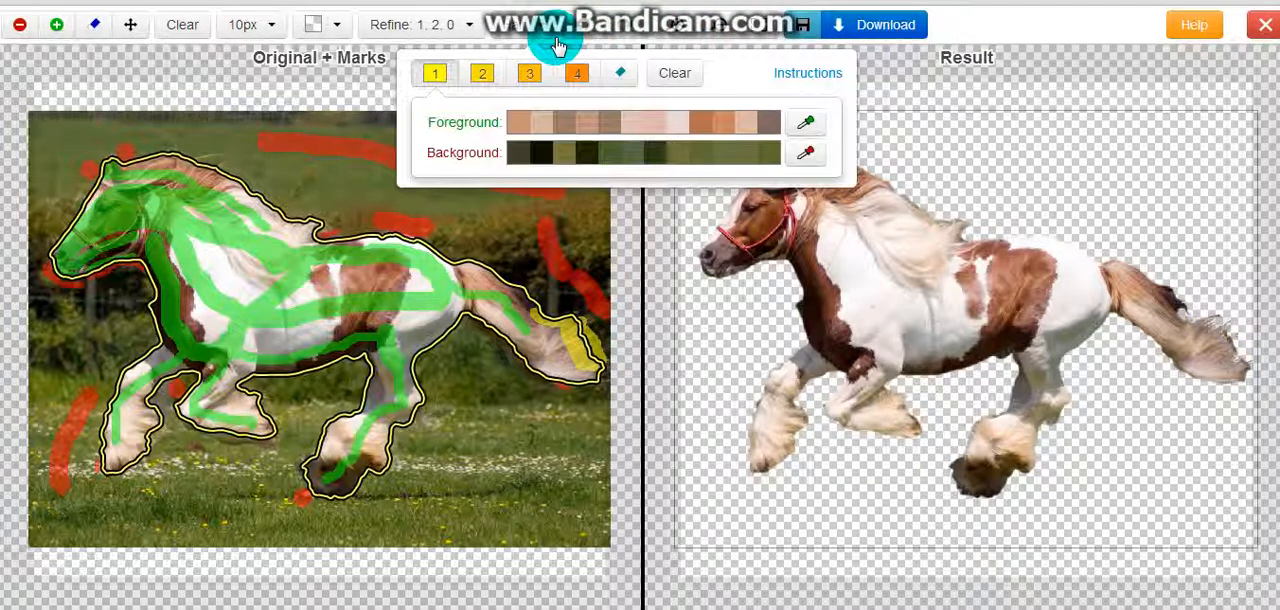
left_click(610, 72)
left_click(535, 333)
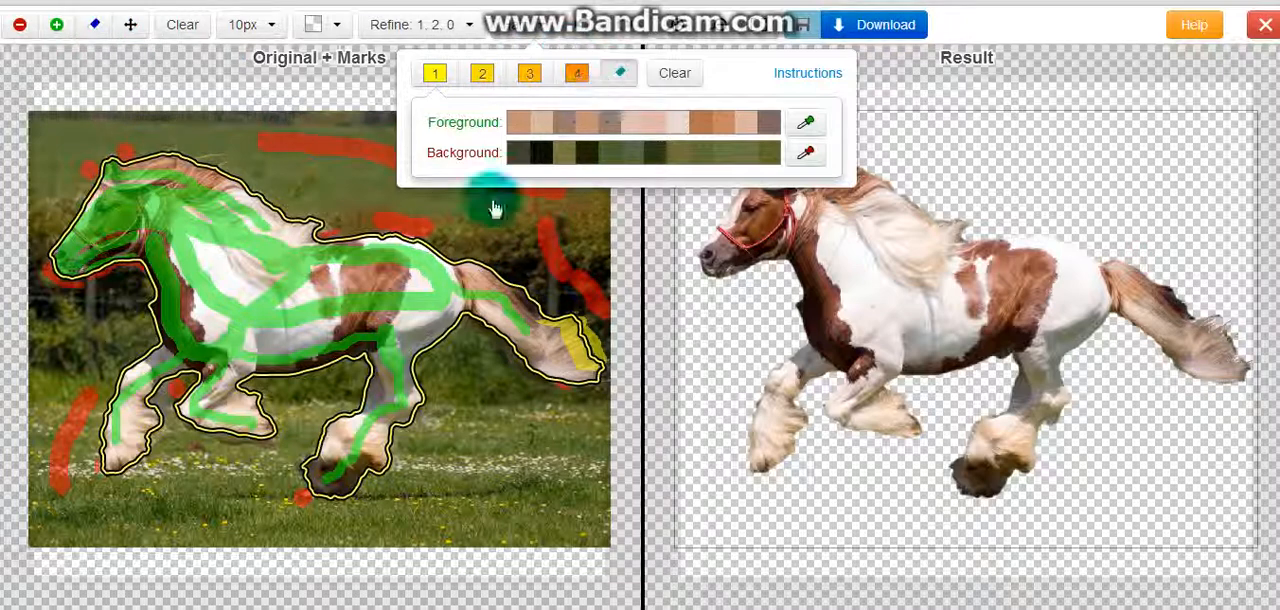
left_click(553, 340)
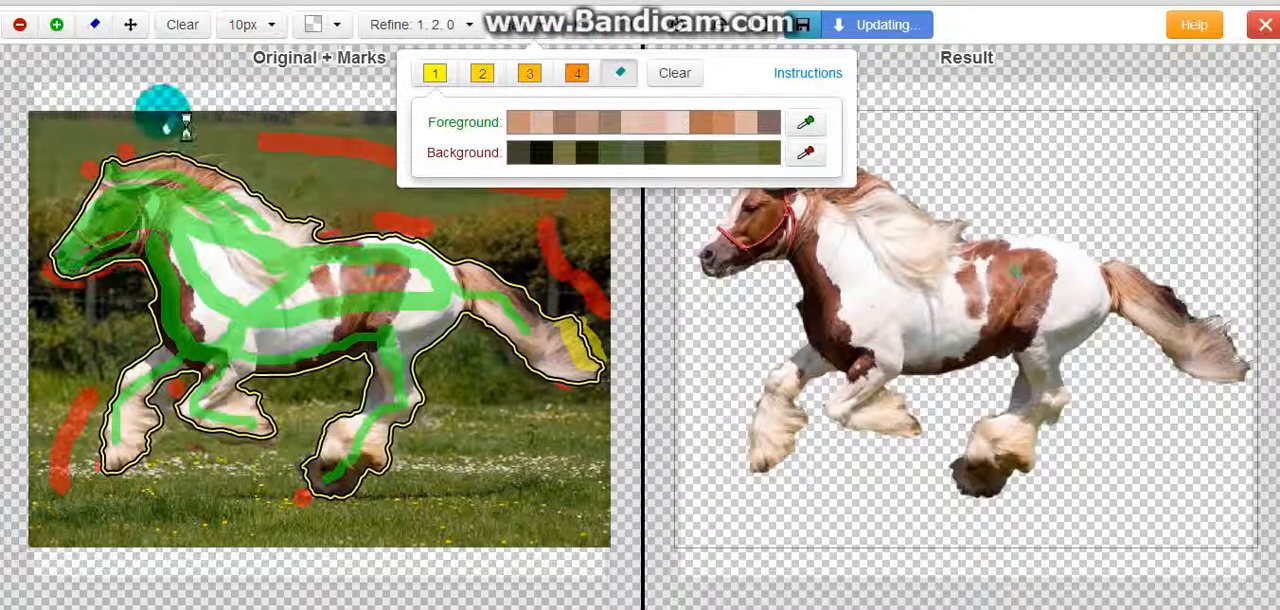
Paint color set 1 marks along the upper edge of the mane, from the ears to the withers
left_click(434, 76)
left_click(433, 82)
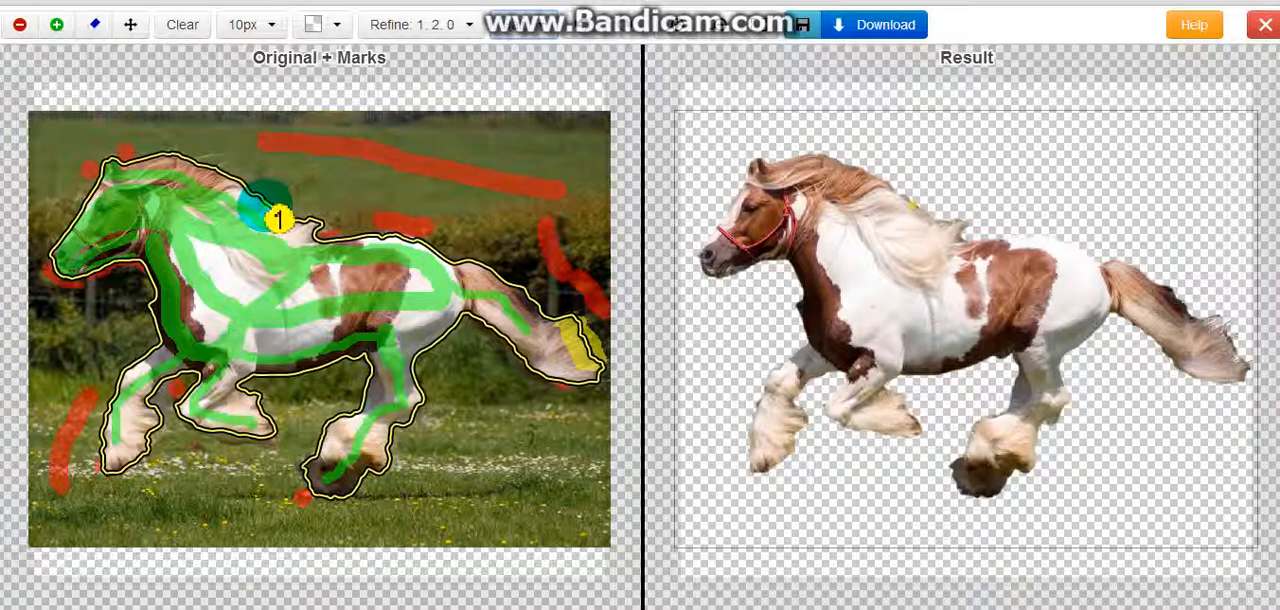
mouse_move(265, 206)
left_mouse_down()
mouse_move(208, 180)
mouse_move(298, 219)
left_mouse_up()
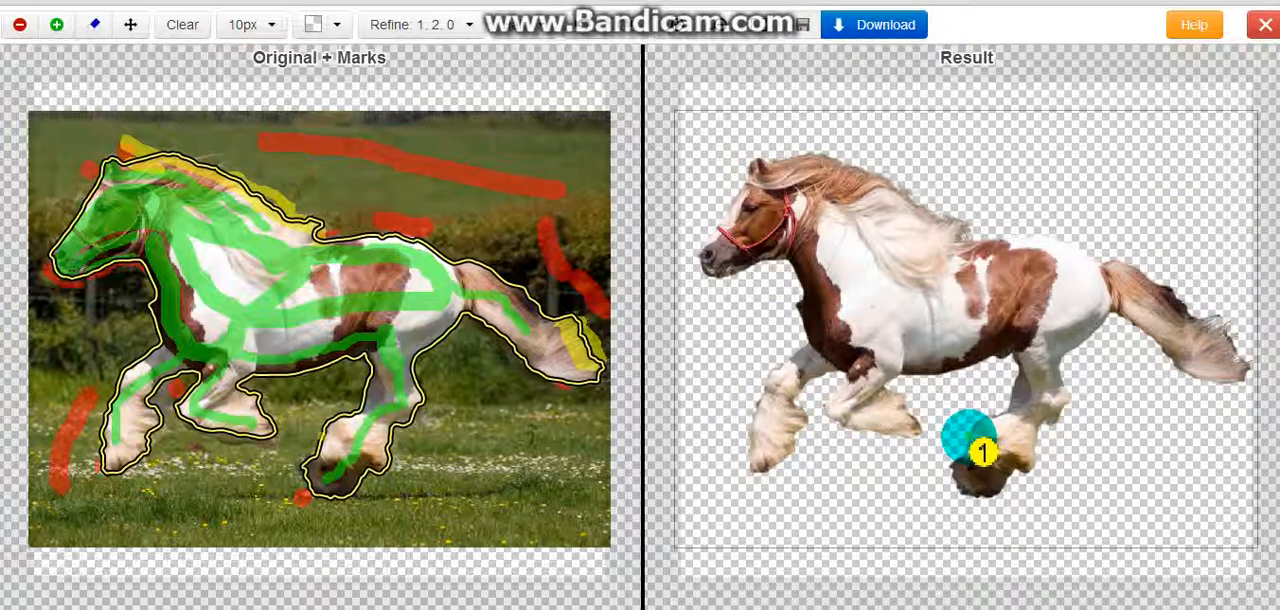
Paint color set 1 marks along the feathered hair edges of the horse's hind and front lower legs
mouse_move(969, 437)
left_mouse_down()
mouse_move(961, 447)
mouse_move(980, 423)
left_mouse_up()
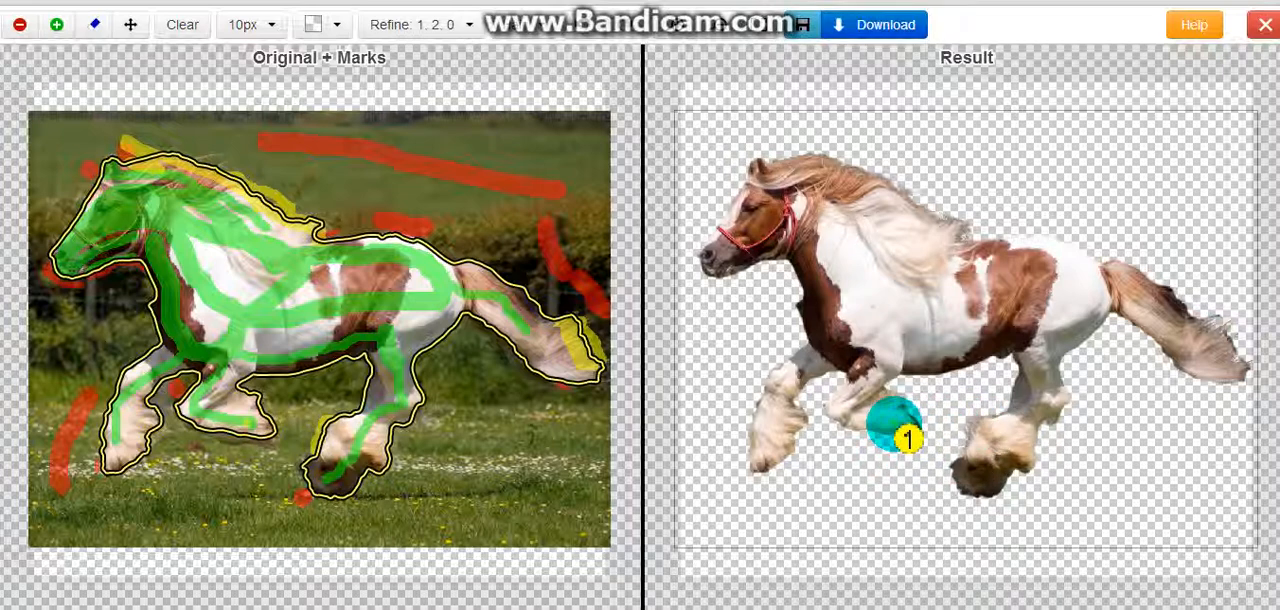
mouse_move(893, 425)
left_mouse_down()
mouse_move(848, 417)
mouse_move(840, 429)
mouse_move(880, 443)
left_mouse_up()
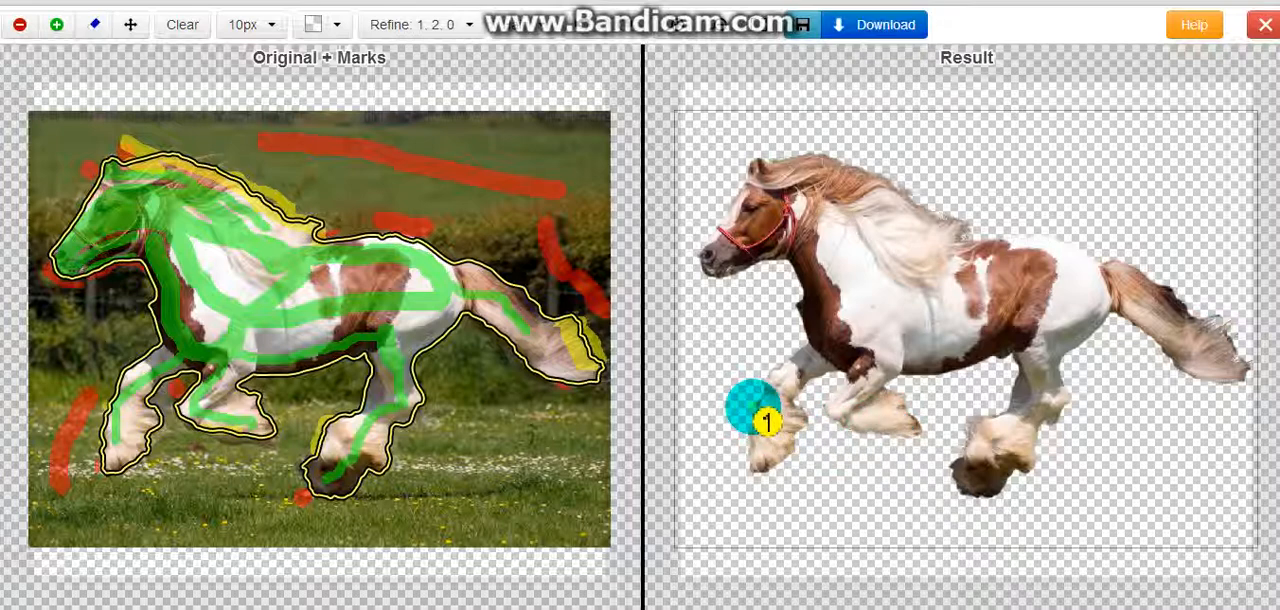
mouse_move(766, 421)
left_mouse_down()
mouse_move(752, 426)
mouse_move(752, 452)
mouse_move(805, 450)
mouse_move(789, 451)
mouse_move(803, 437)
left_mouse_up()
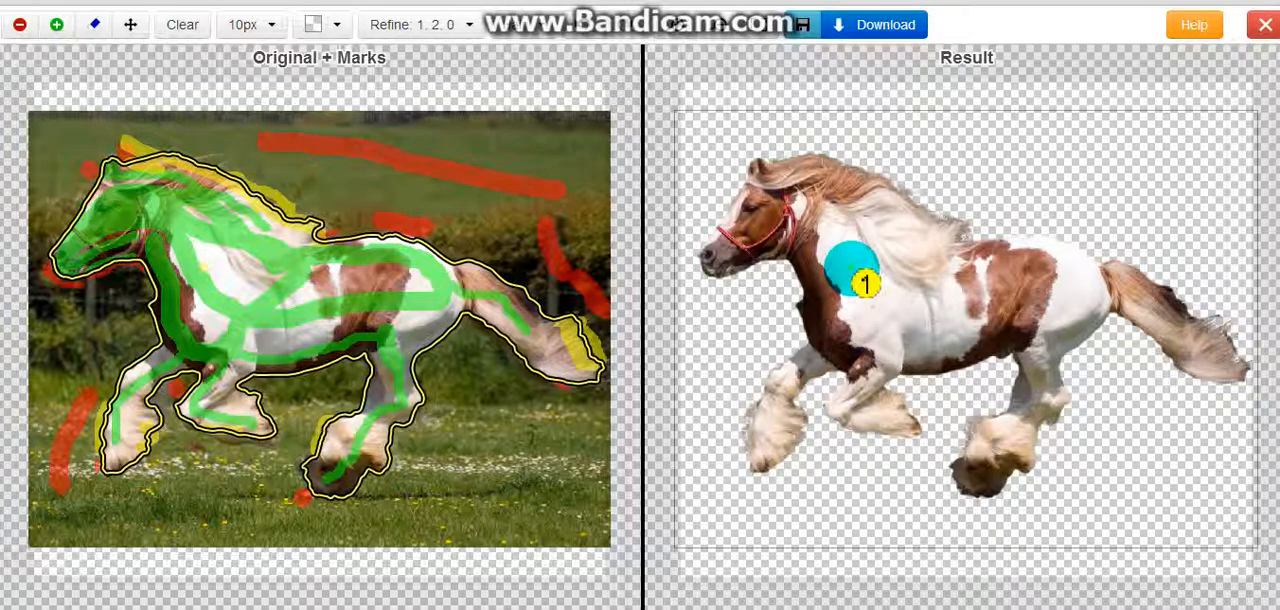
Download the clipped horse result and check the clipped image file in the Downloads folder
left_click(883, 32)
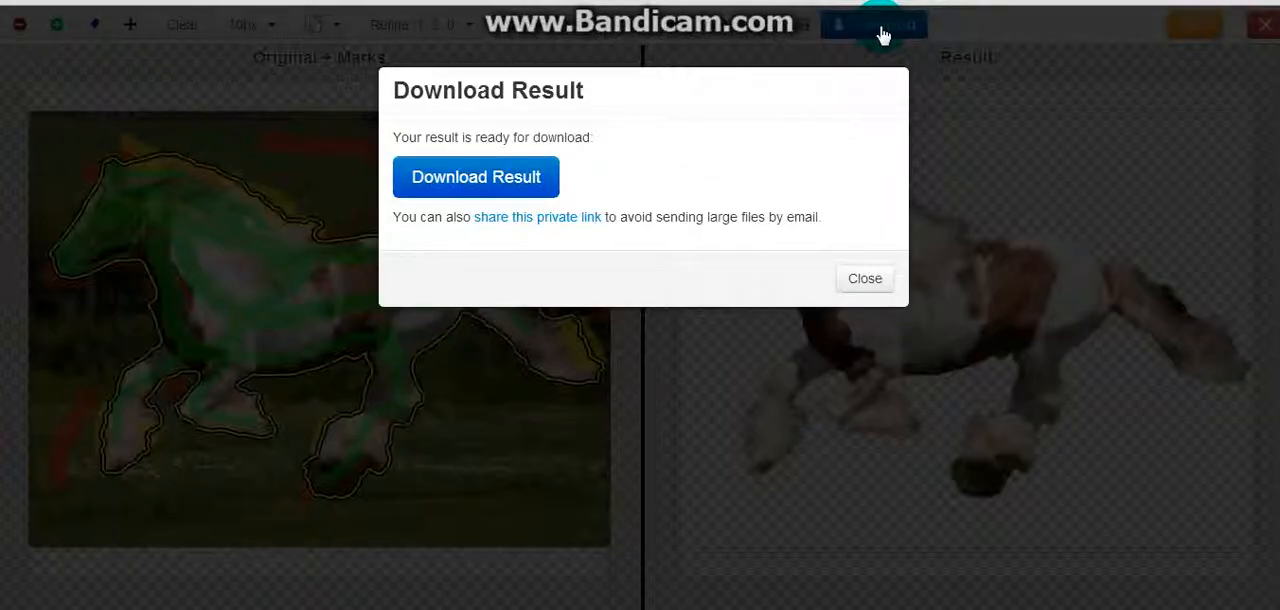
left_click(525, 193)
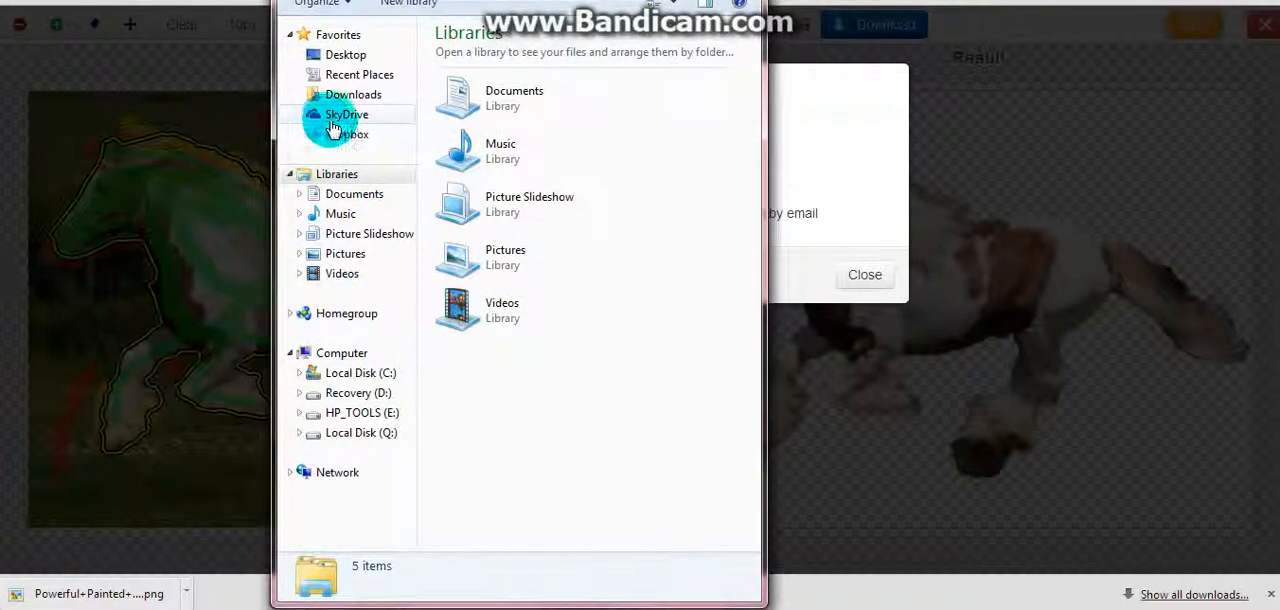
left_click(335, 95)
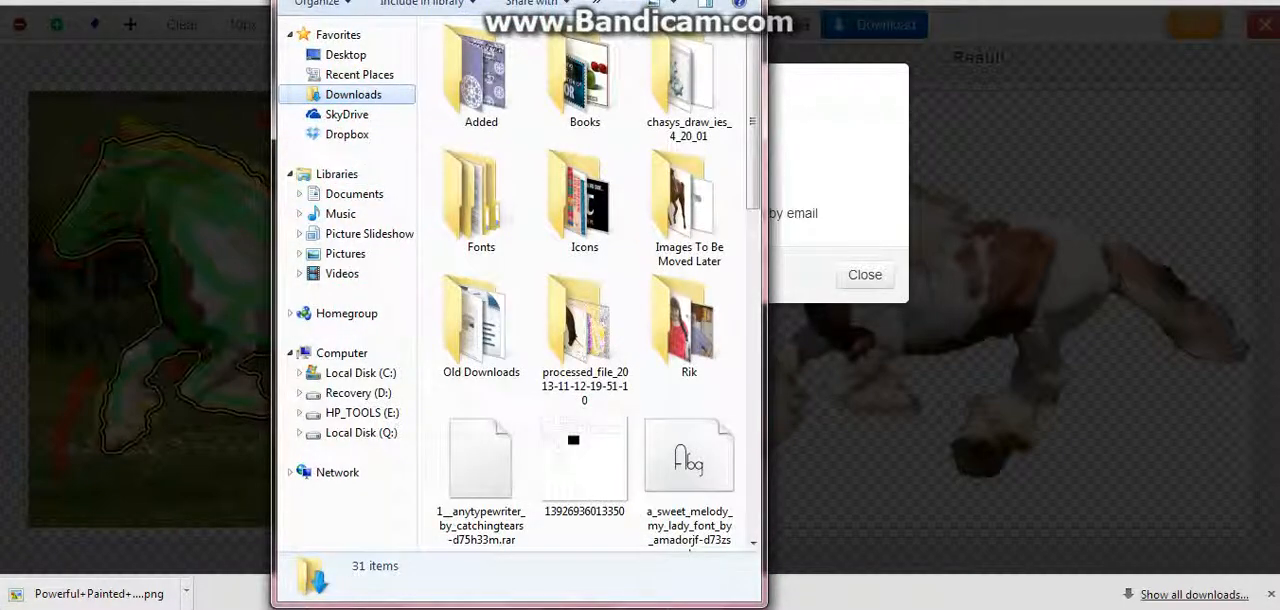
left_click(701, 0)
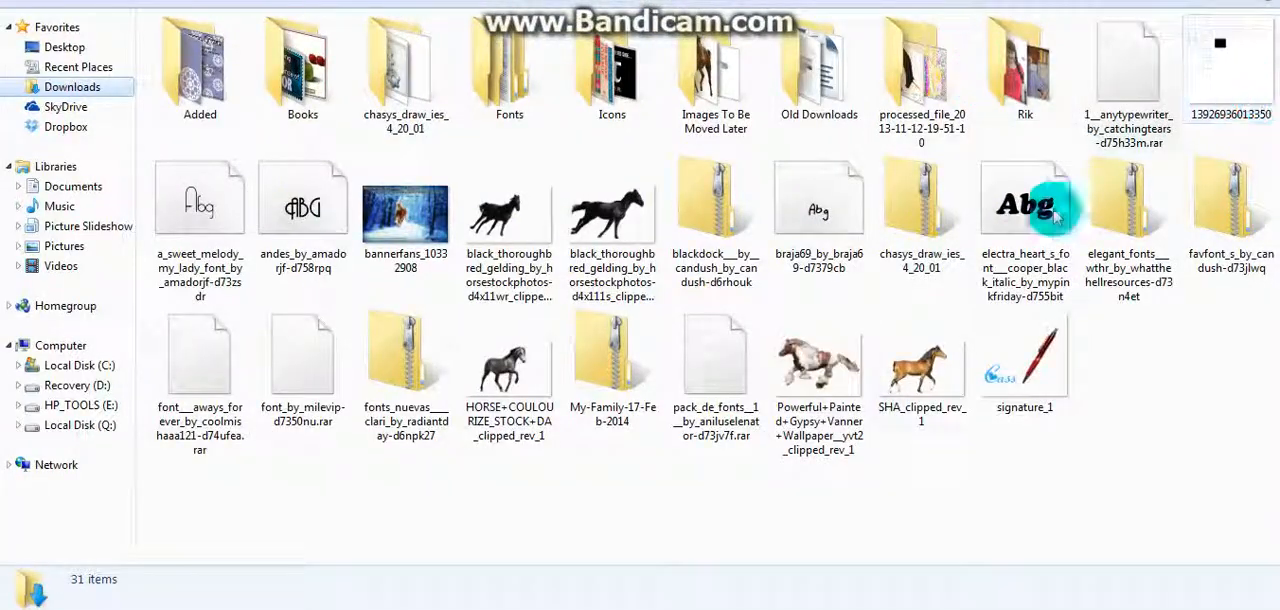
left_click_drag(828, 371, 798, 448)
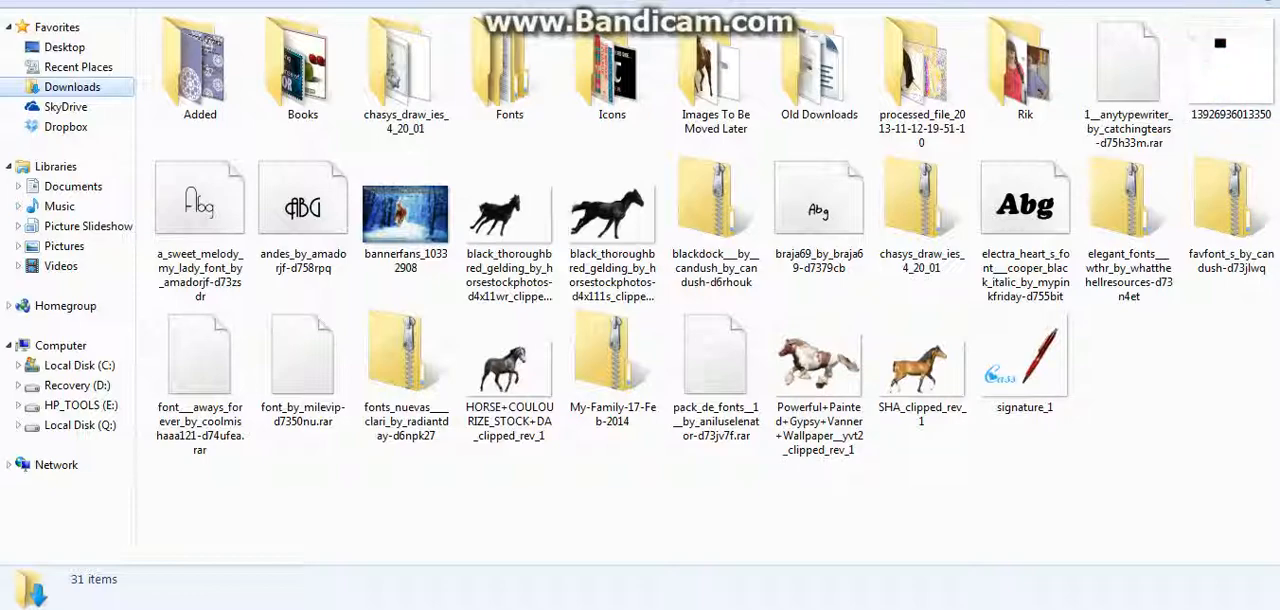
left_click(1184, 0)
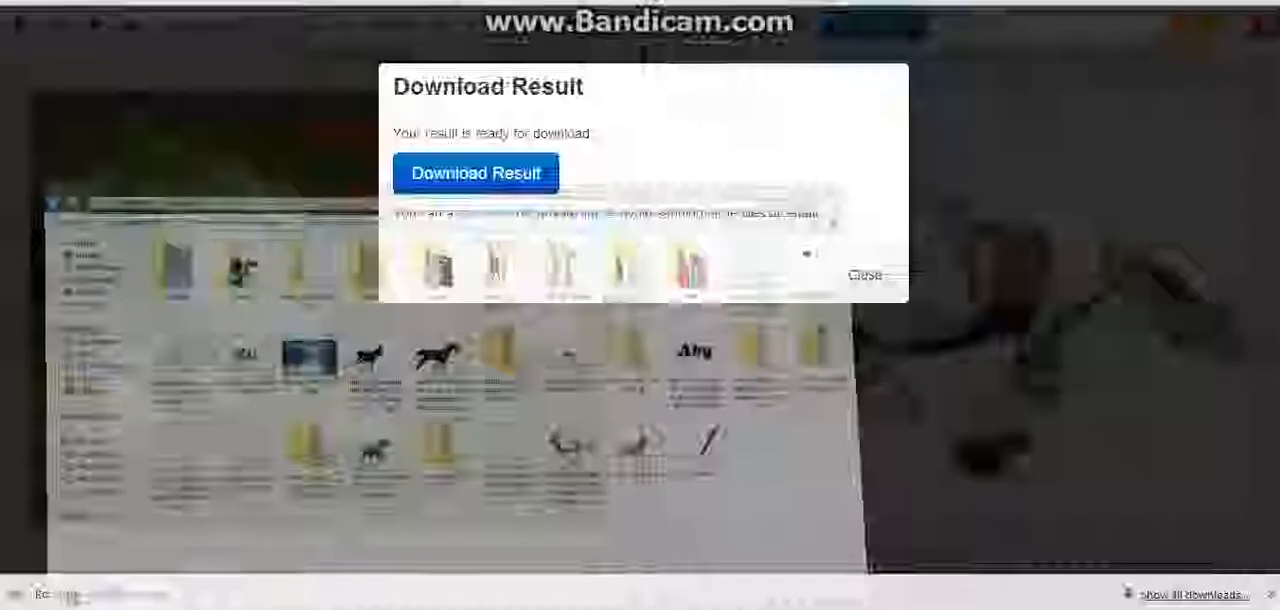
Close the download dialog and the image editor to return to the upload page, and dismiss the browser's downloads bar
left_click(866, 290)
left_click(1258, 37)
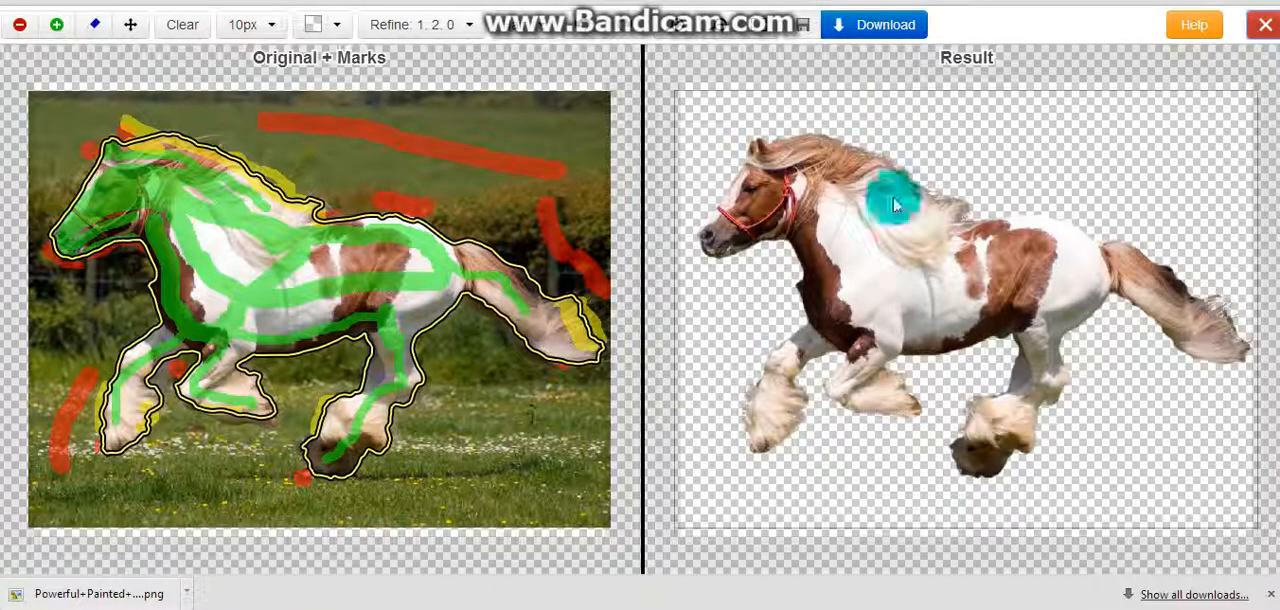
left_click(816, 240)
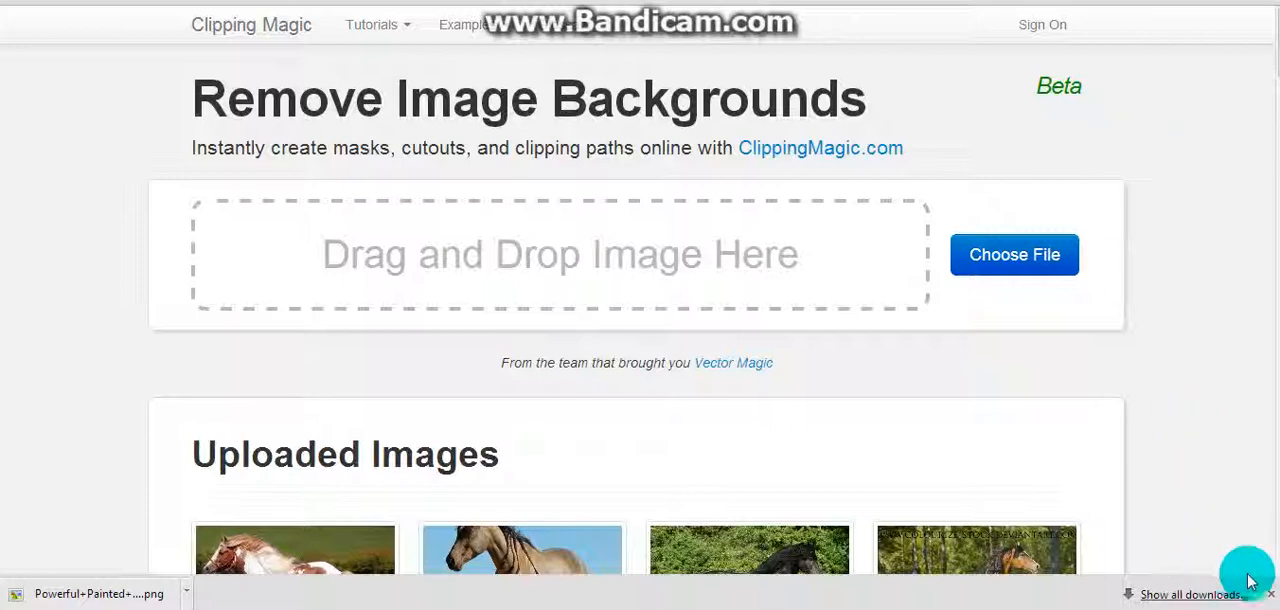
left_click(1270, 595)
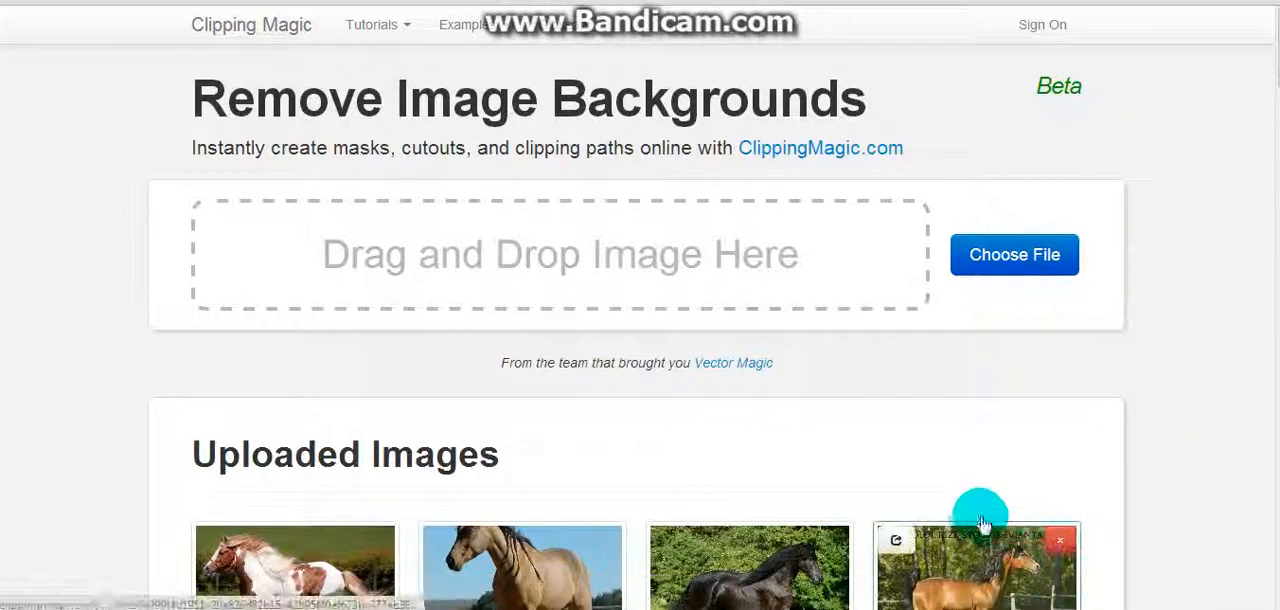